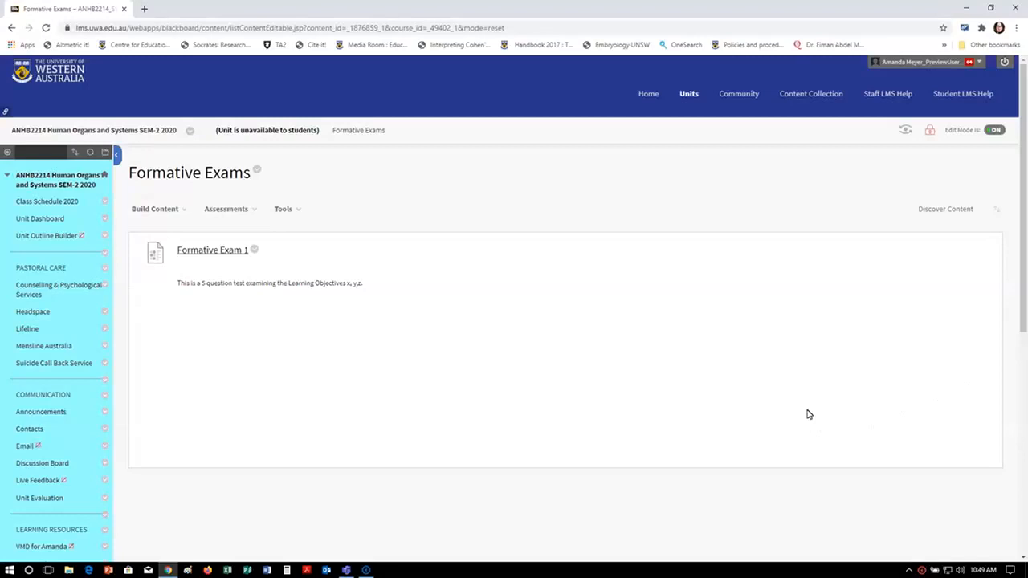
Step: Open Formative Exam 1 for editing and review its hot spot and jumbled sentence questions
left_click(254, 250)
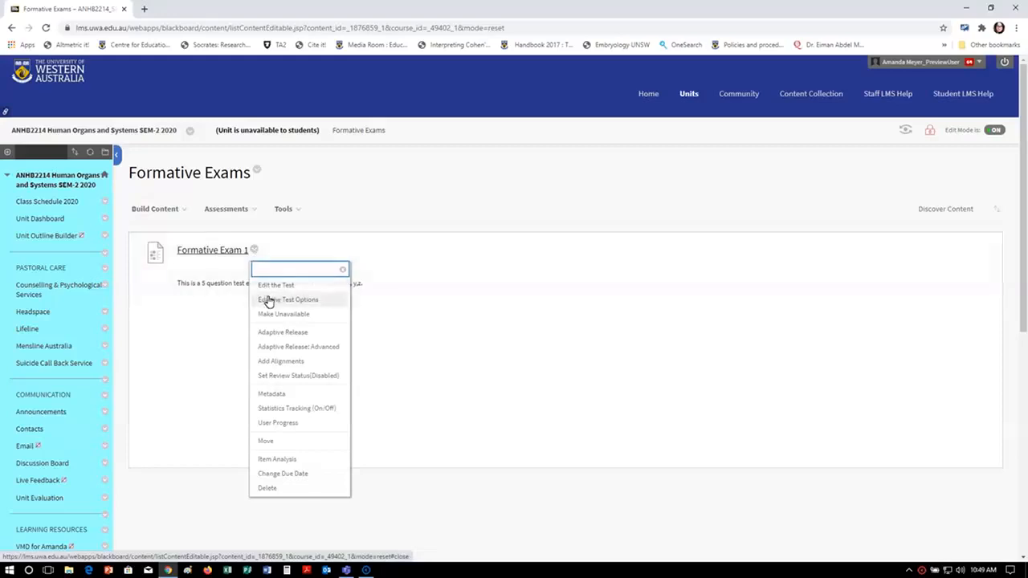
left_click(275, 286)
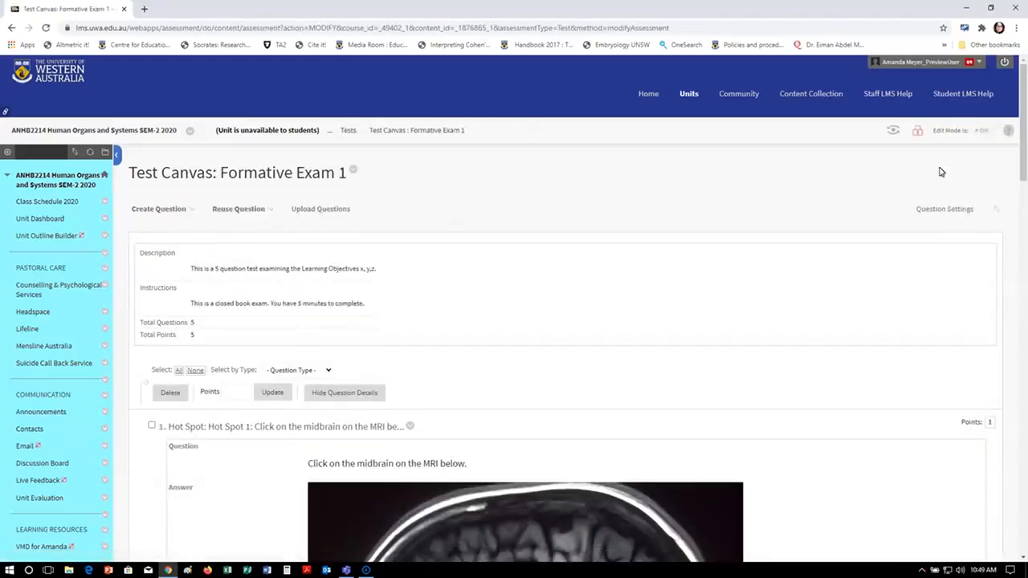
left_click_drag(1023, 113, 1024, 195)
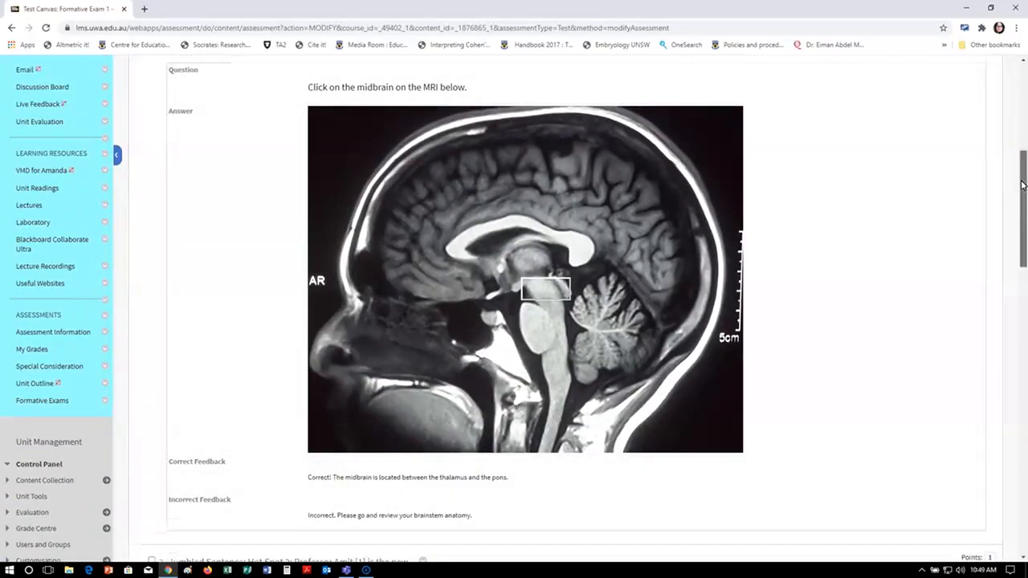
left_click_drag(1024, 168, 1023, 233)
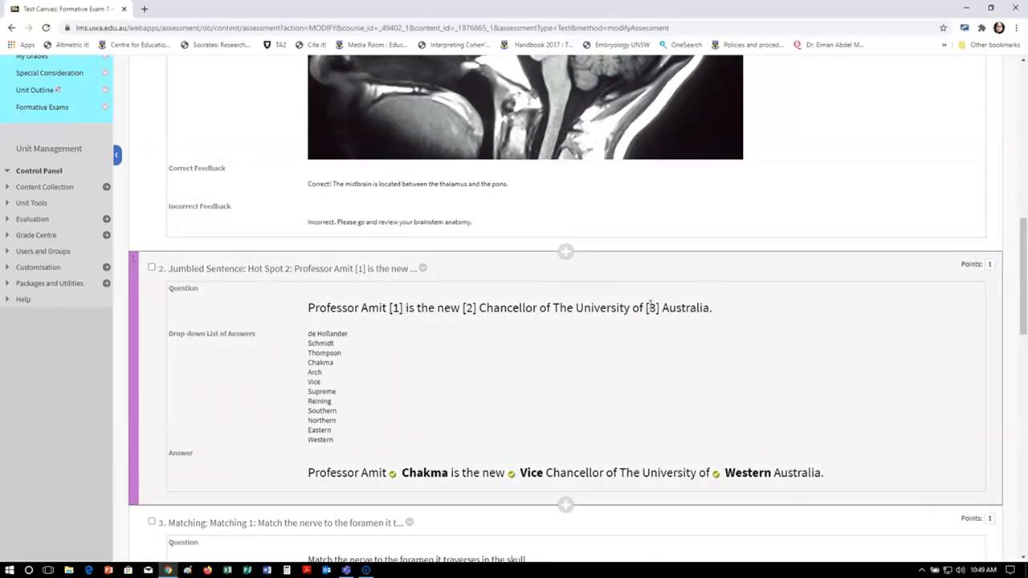
left_click_drag(1025, 259, 1024, 322)
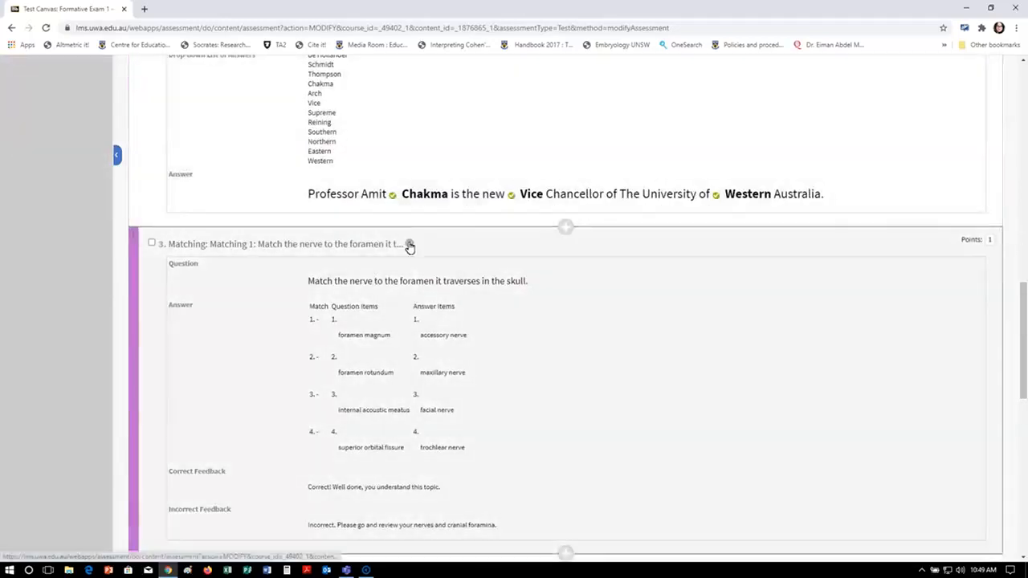
Step: Open the Matching 1 question for editing and examine its text, scoring options and four question/answer pairs
left_click(408, 244)
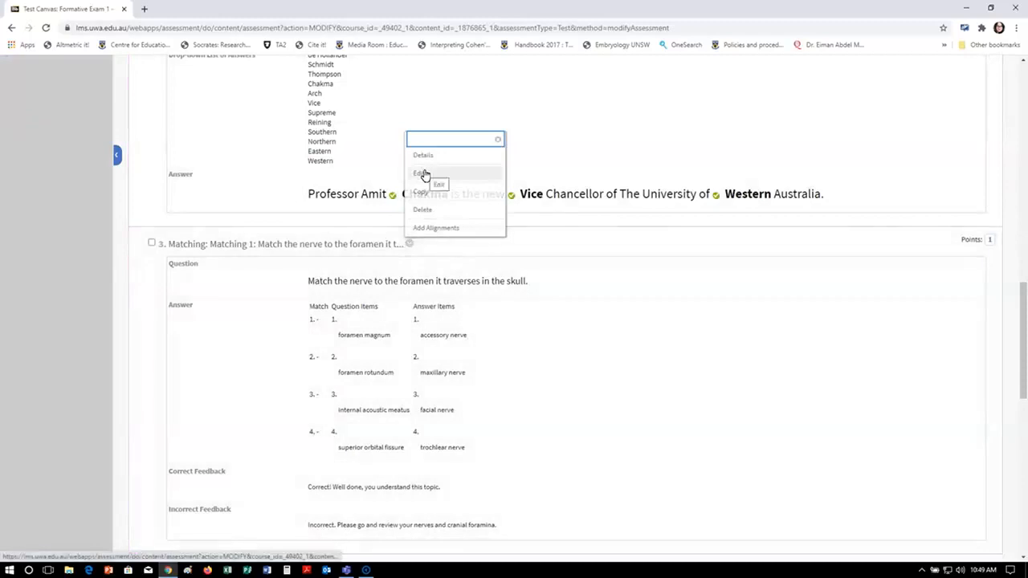
left_click(424, 175)
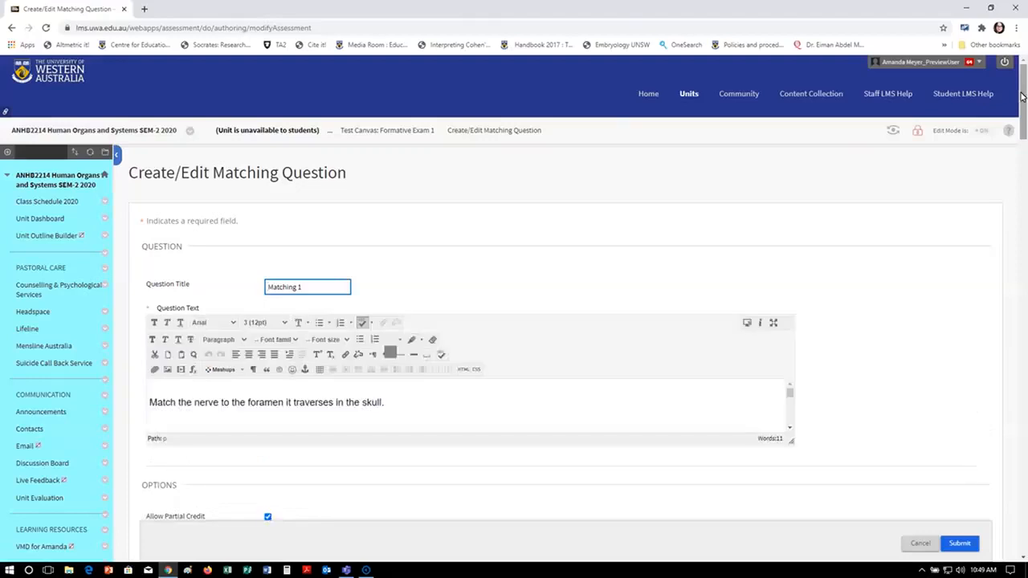
left_click_drag(1023, 95, 1023, 115)
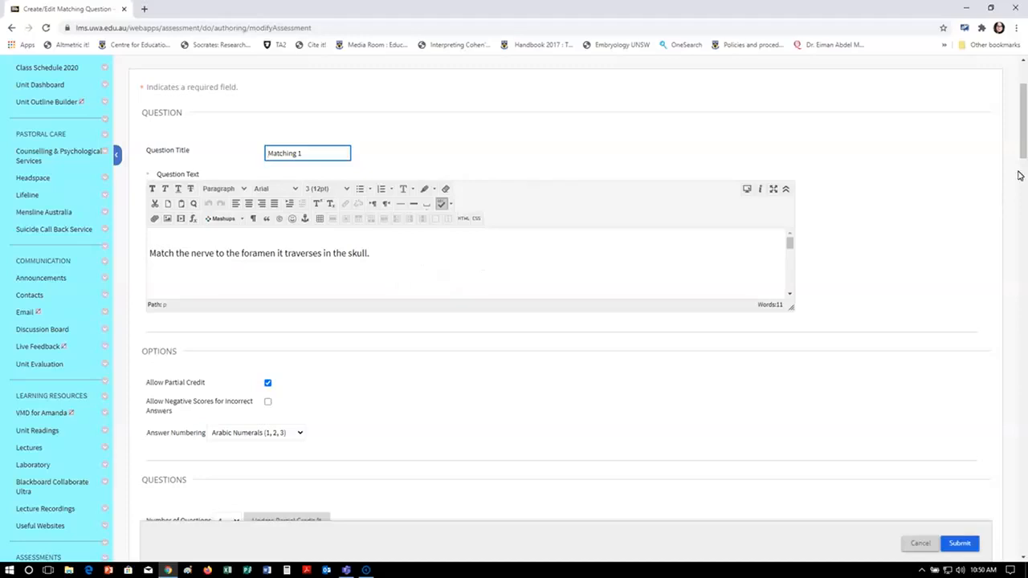
left_click_drag(1024, 143, 1025, 198)
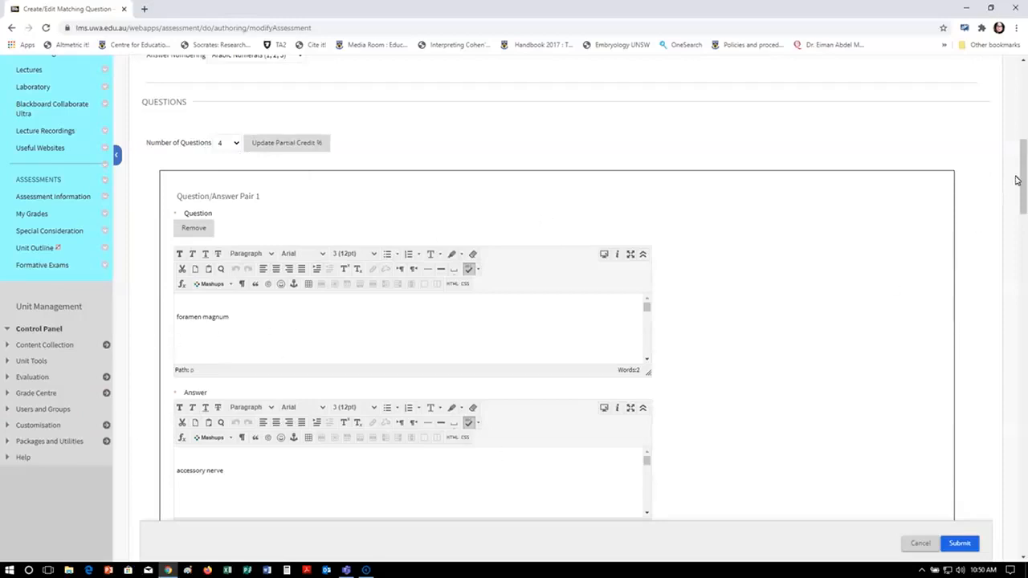
left_click_drag(1020, 172, 1024, 249)
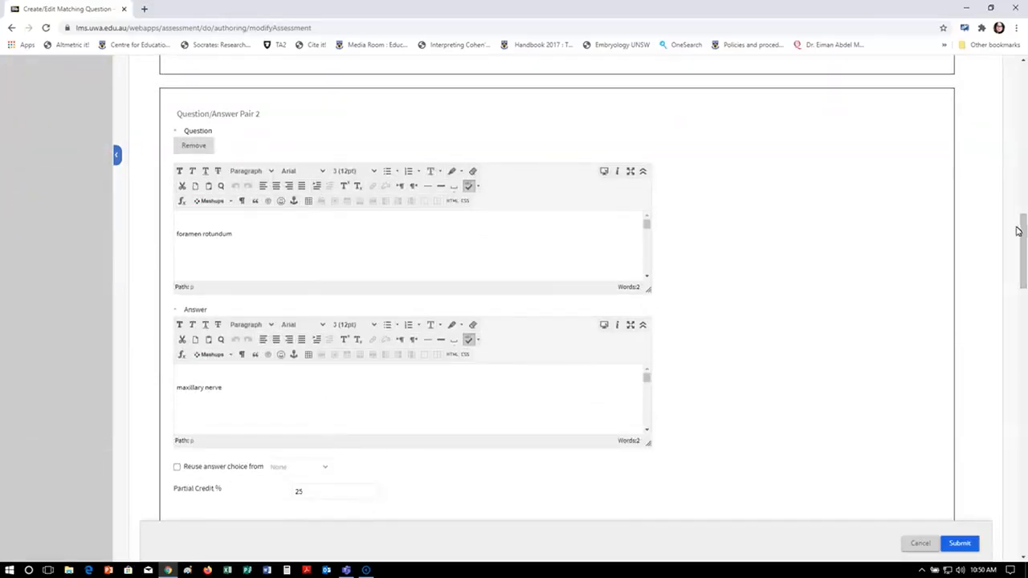
left_click_drag(1021, 242, 1023, 309)
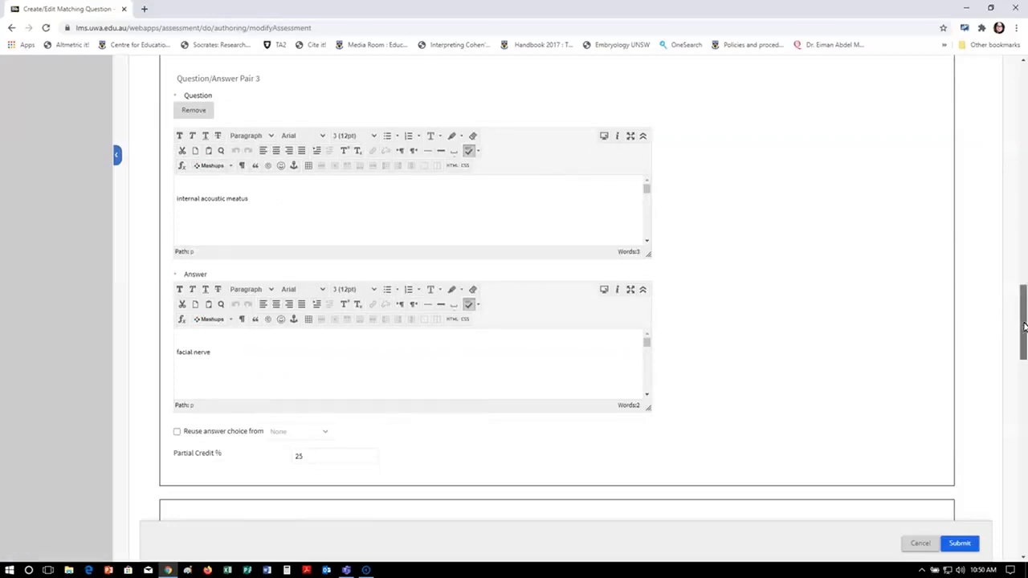
left_click_drag(1023, 321, 1024, 339)
scroll(1024, 339, "down", 4)
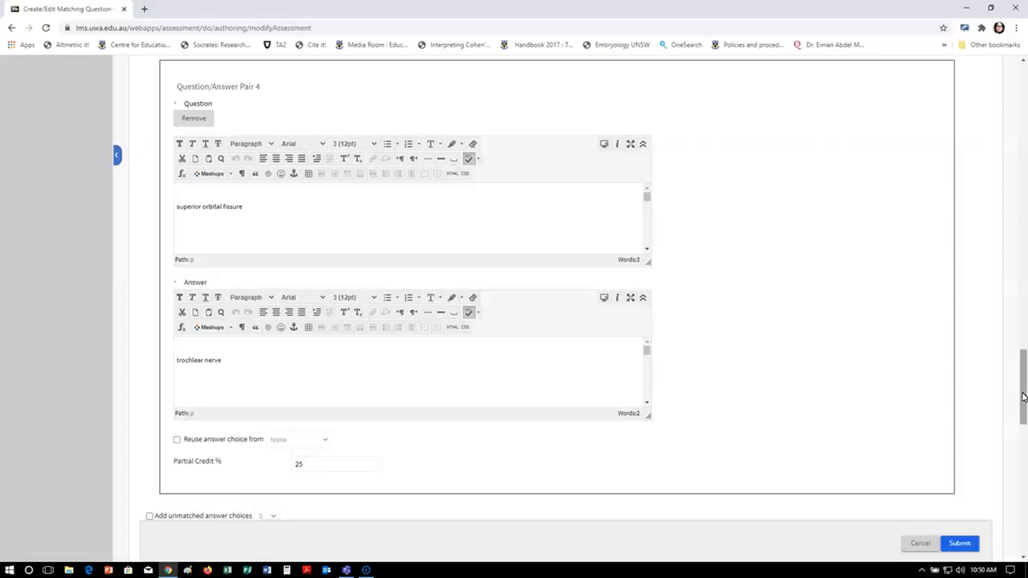
Step: Review the matching question's answer order, feedback and categories, and submit the question
left_click_drag(1023, 397, 1025, 438)
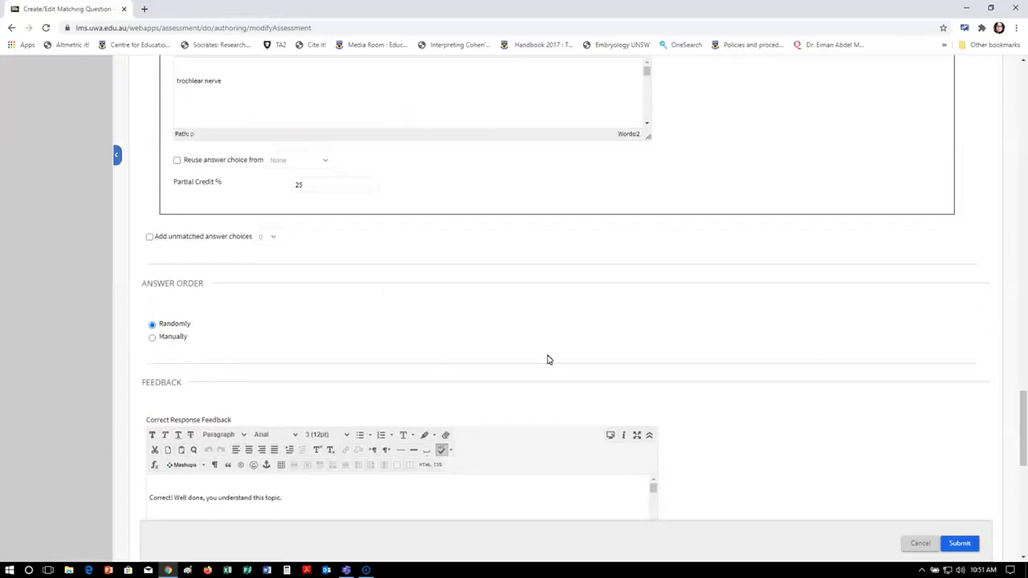
left_click_drag(1022, 429, 1024, 474)
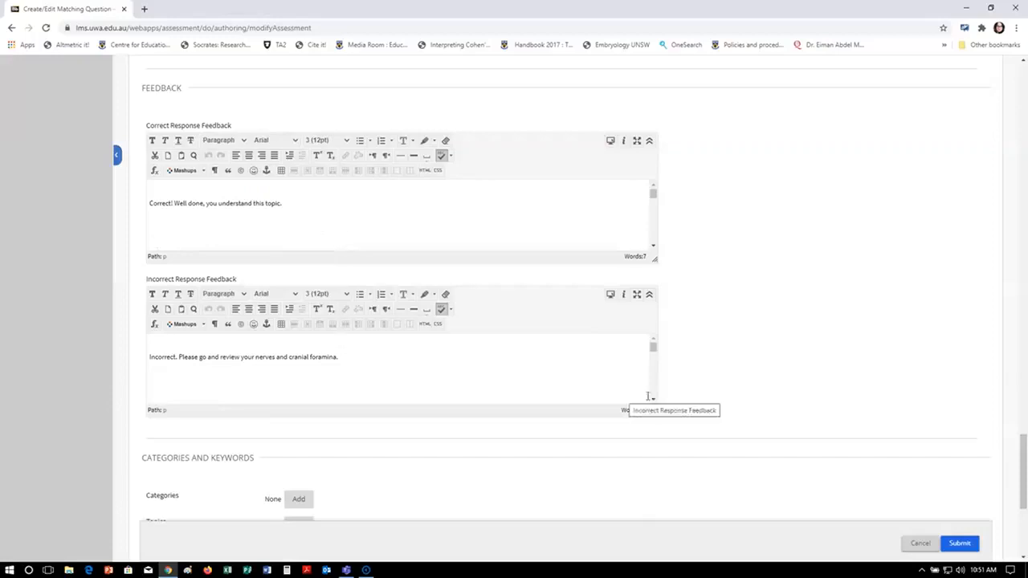
scroll(1019, 472, "down", 3)
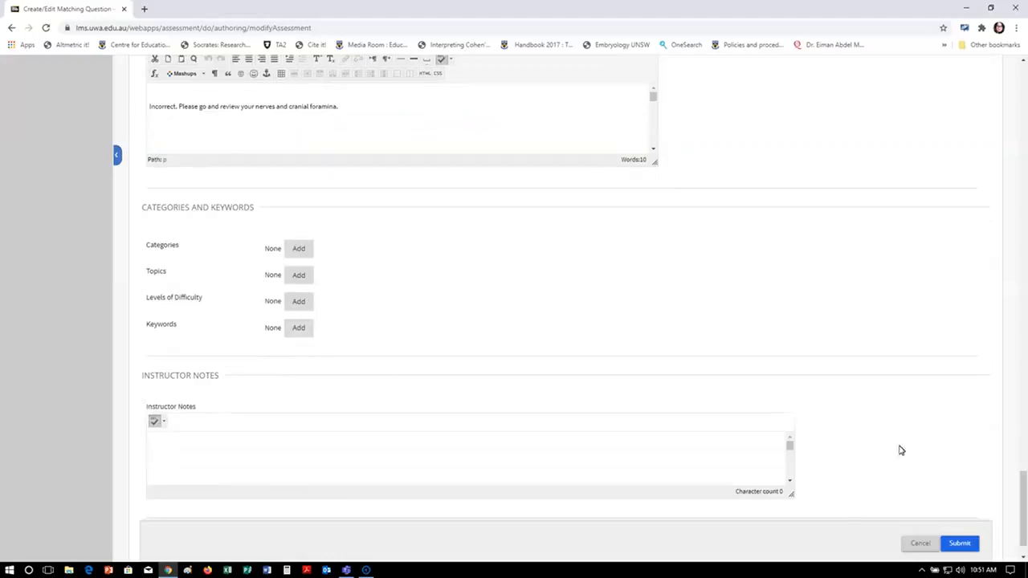
left_click(967, 549)
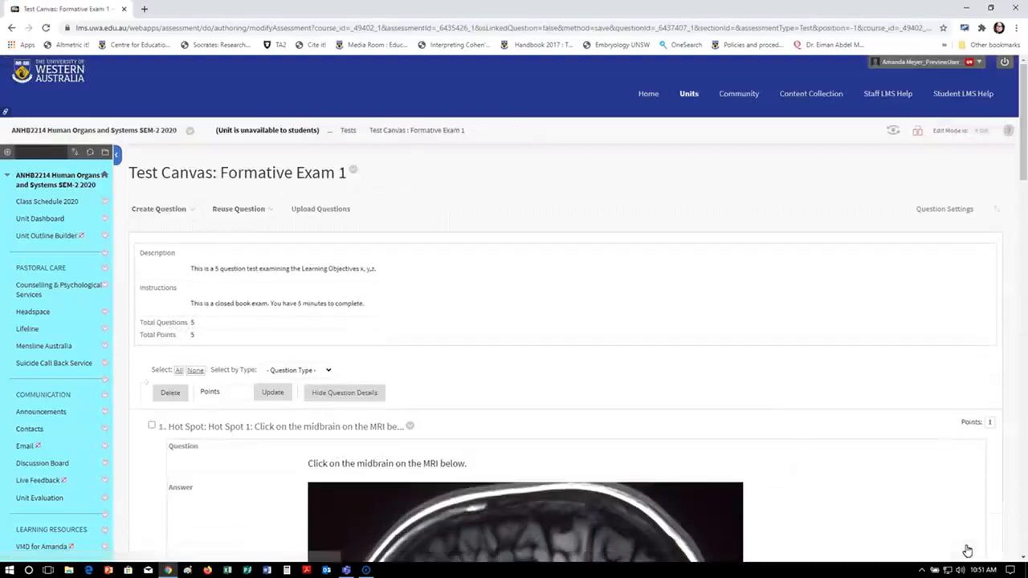
Step: Open the Ordering 1 question for editing and examine its text, numbering, partial credit option and list of answers
left_click_drag(1023, 171, 1024, 464)
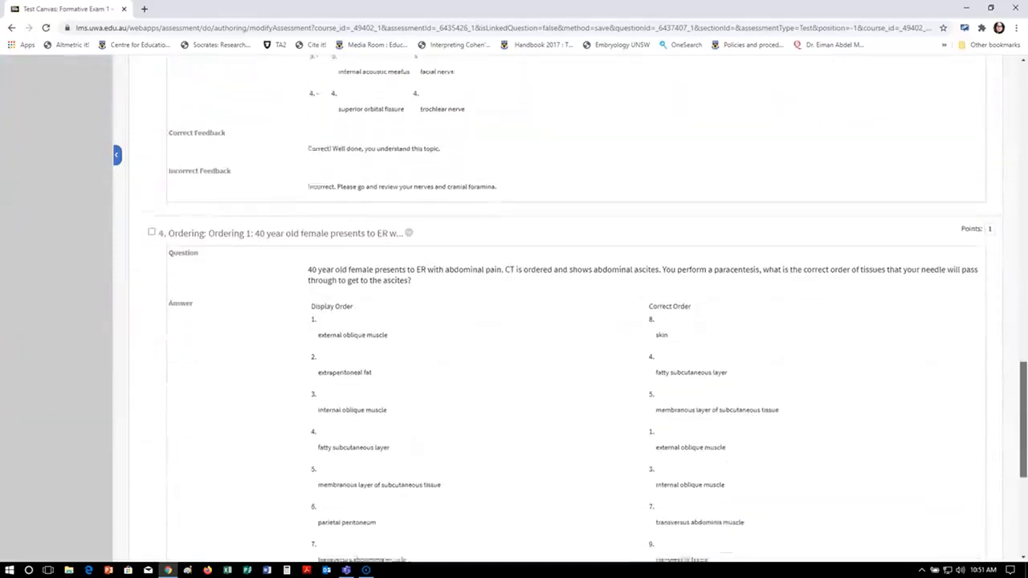
left_click(411, 231)
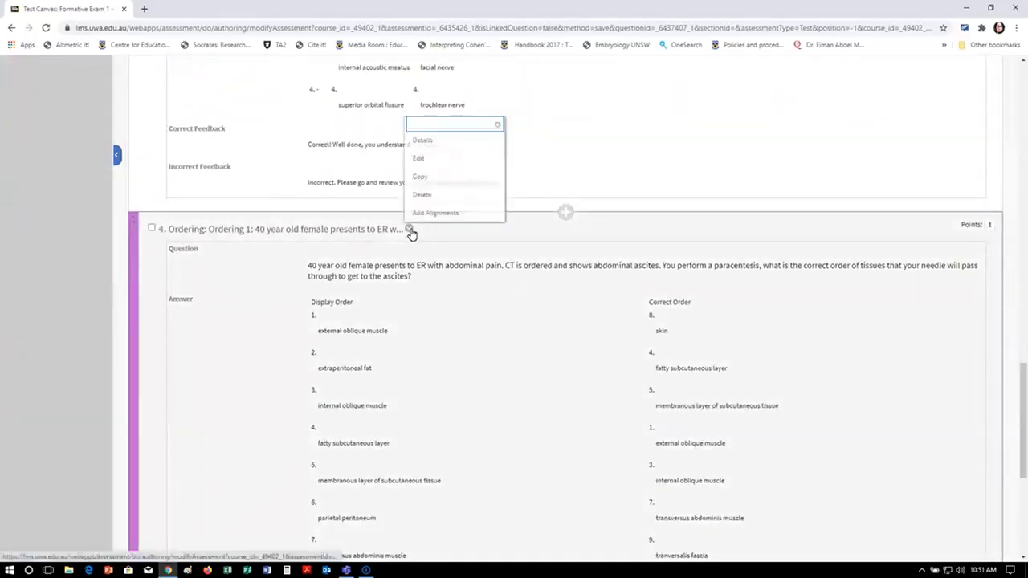
left_click(427, 159)
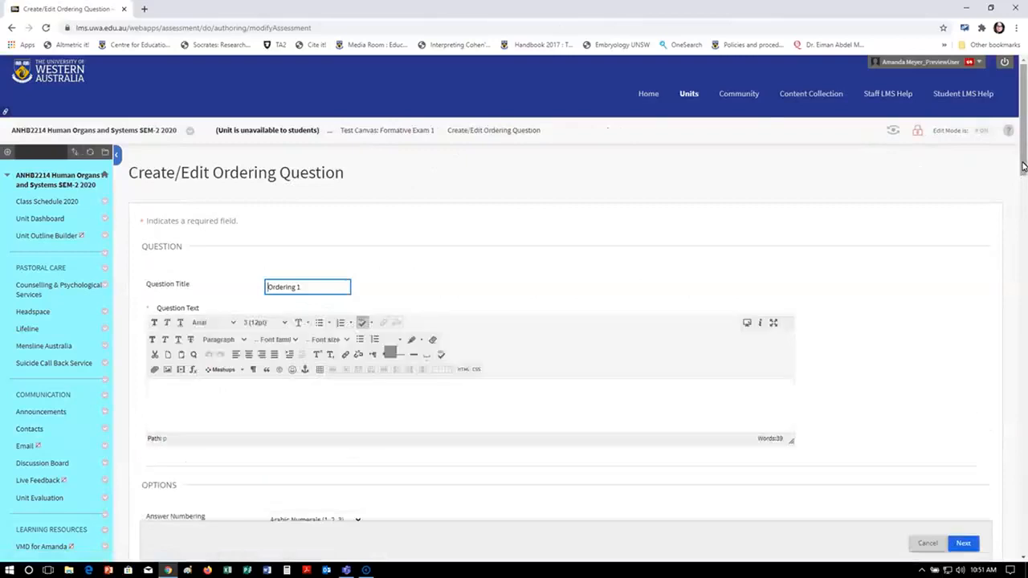
left_click_drag(1023, 166, 1022, 189)
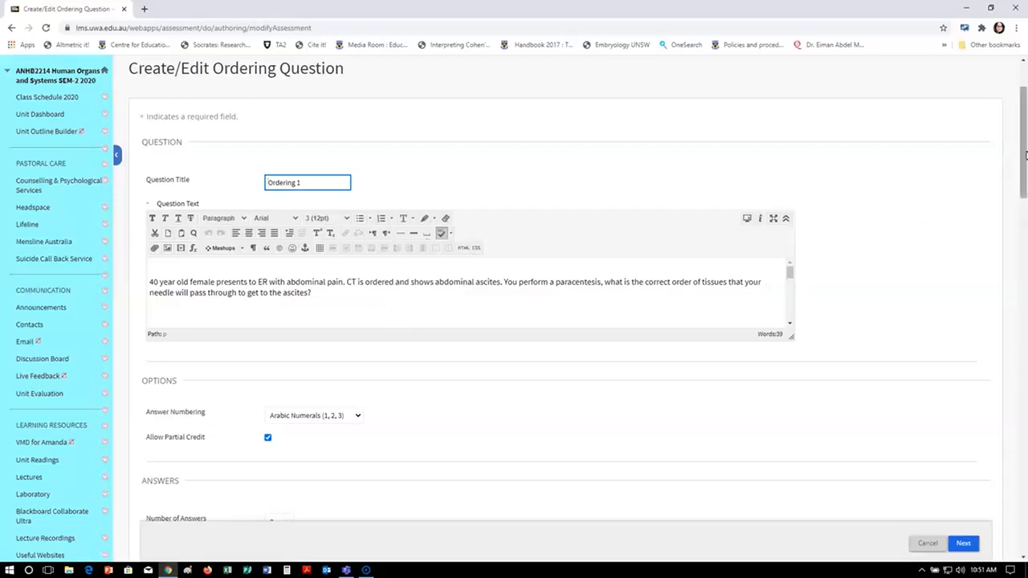
left_click_drag(1024, 154, 1024, 176)
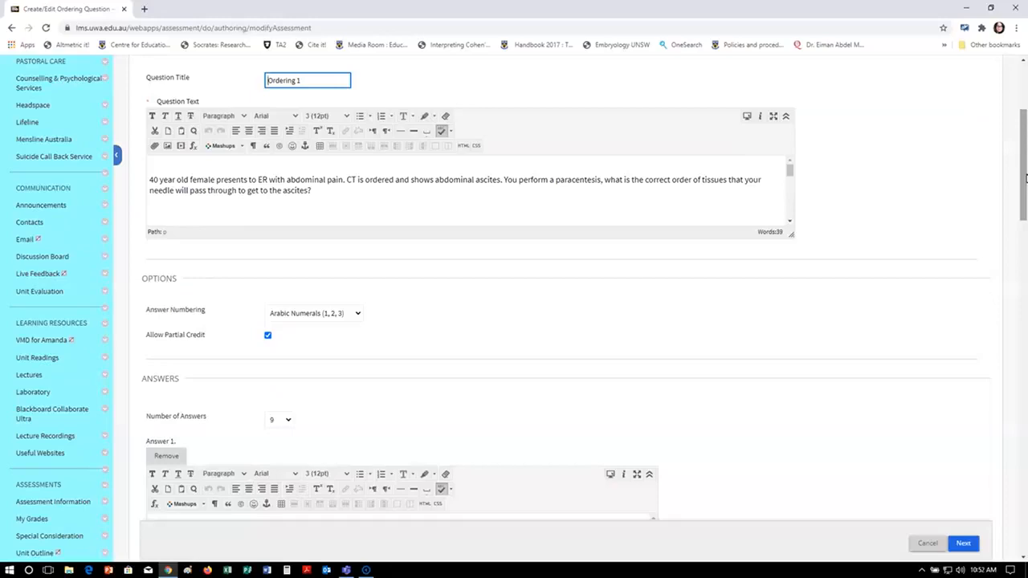
left_click_drag(1024, 176, 1024, 233)
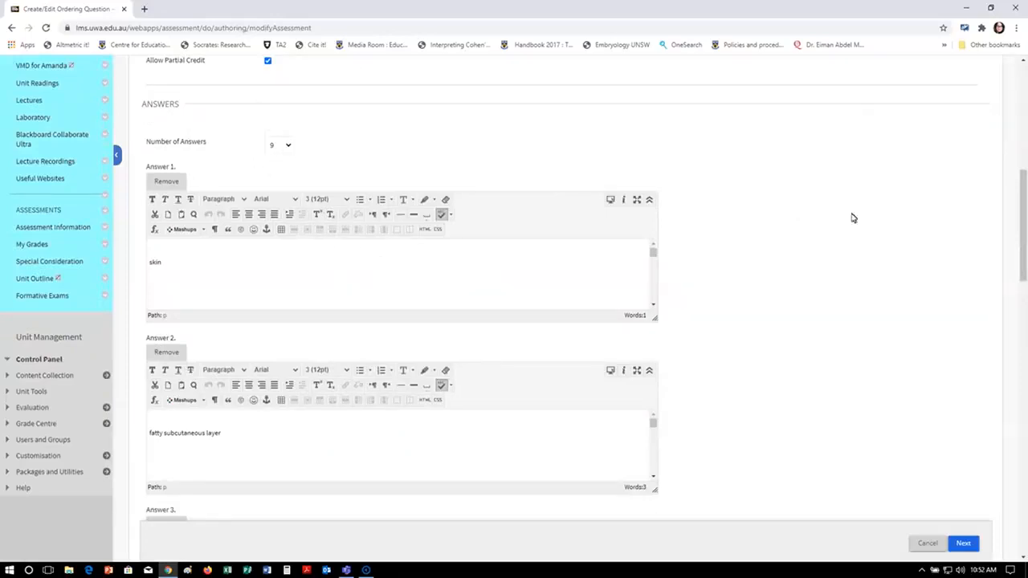
left_click_drag(1025, 220, 1020, 501)
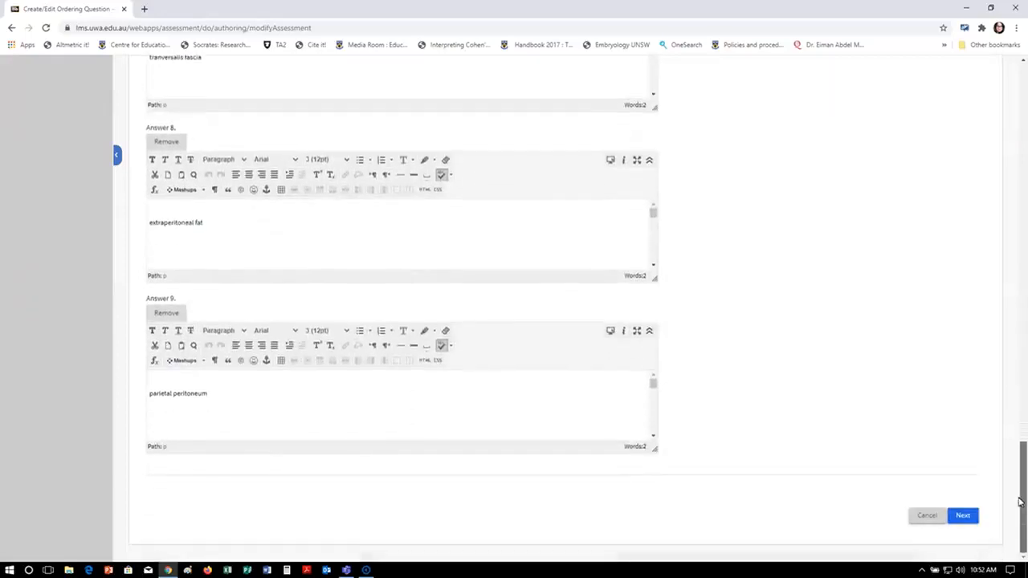
Step: Proceed to the ordering question's answer arrangement, compare the correct order with the display order, and submit the question
left_click(963, 516)
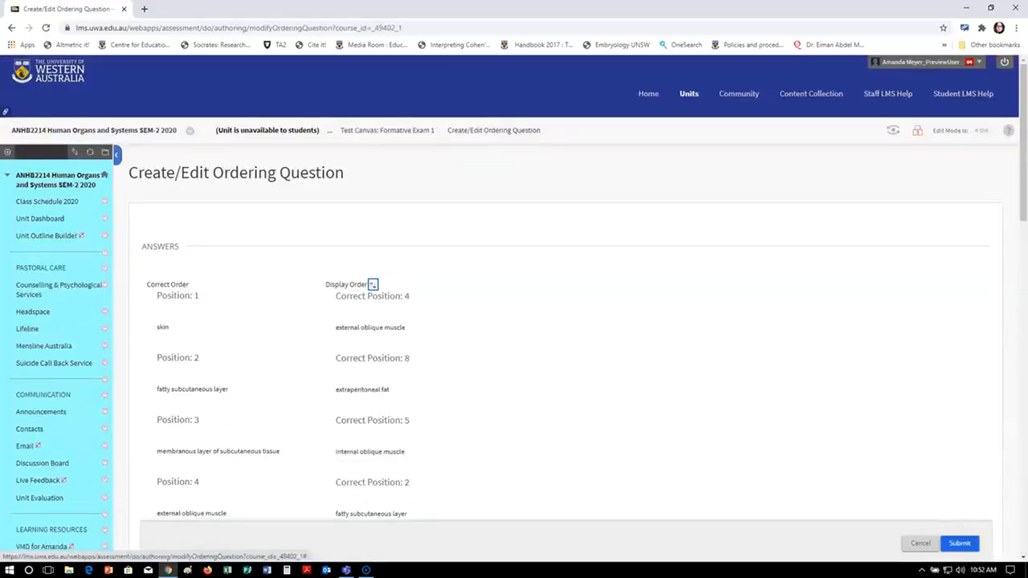
scroll(1020, 226, "down", 1)
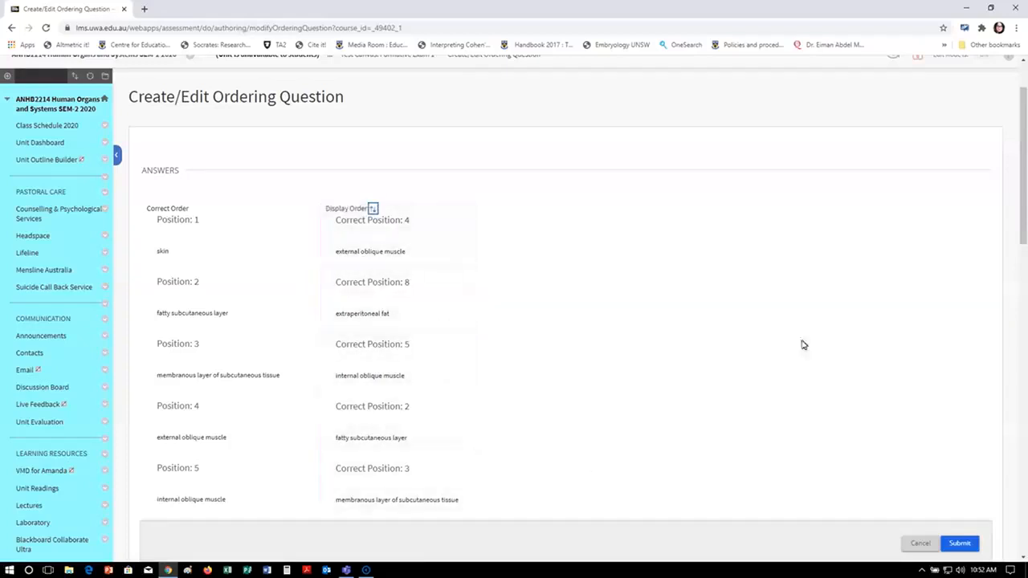
left_click_drag(1021, 218, 1025, 282)
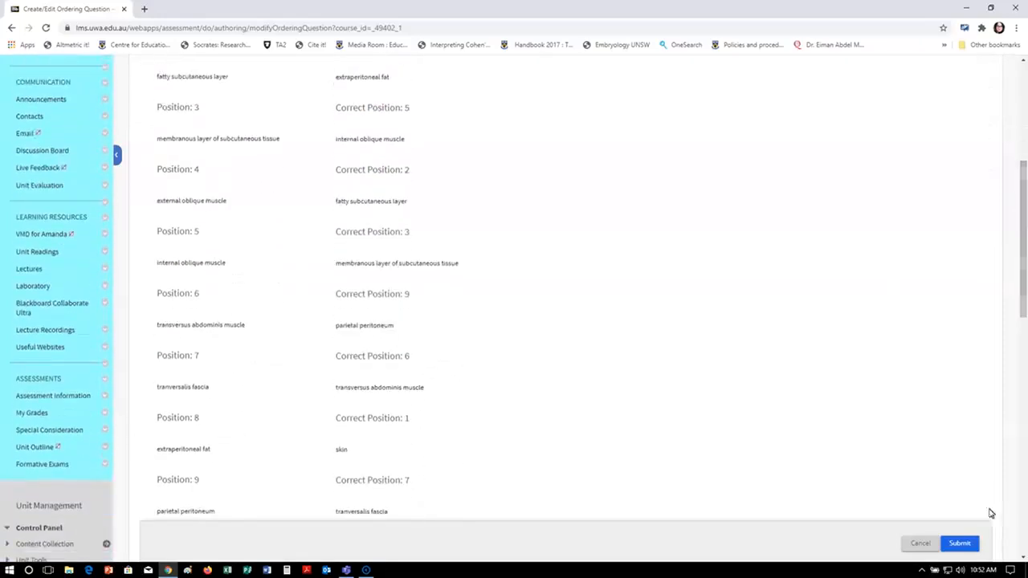
left_click(961, 544)
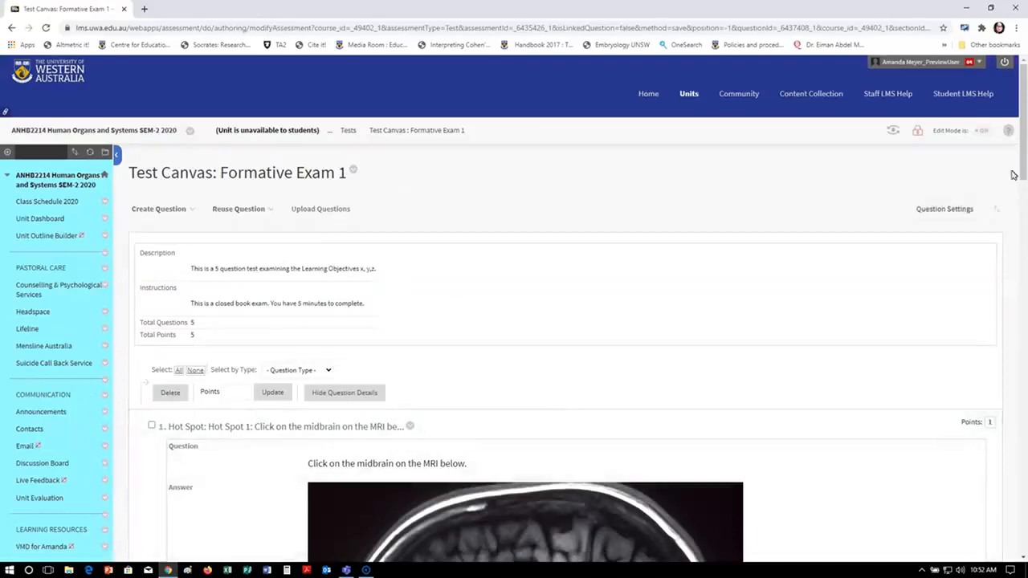
Step: Open the either/or question agree/disagree 1 for editing
left_click_drag(1024, 161, 1012, 490)
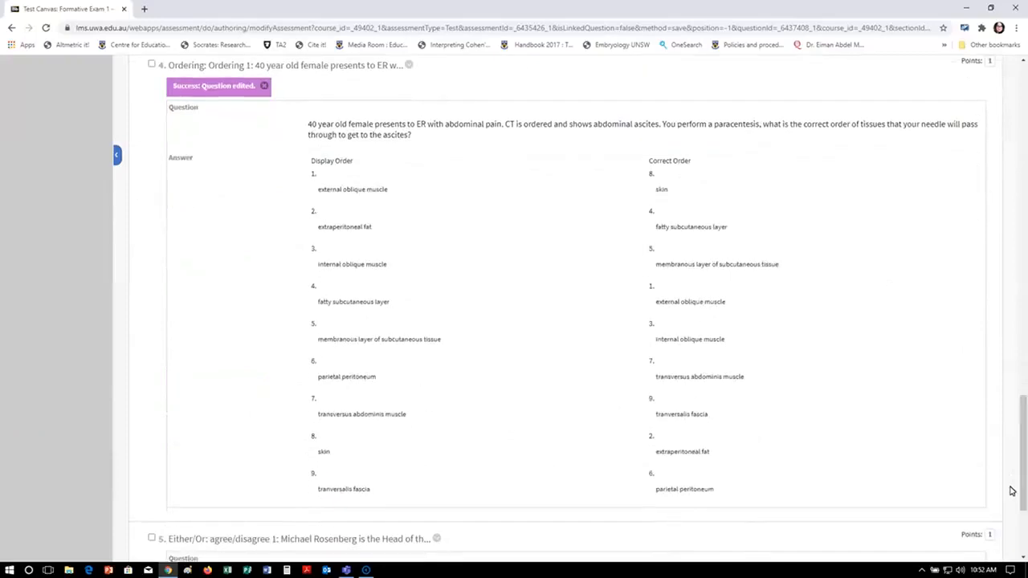
scroll(1022, 506, "down", 2)
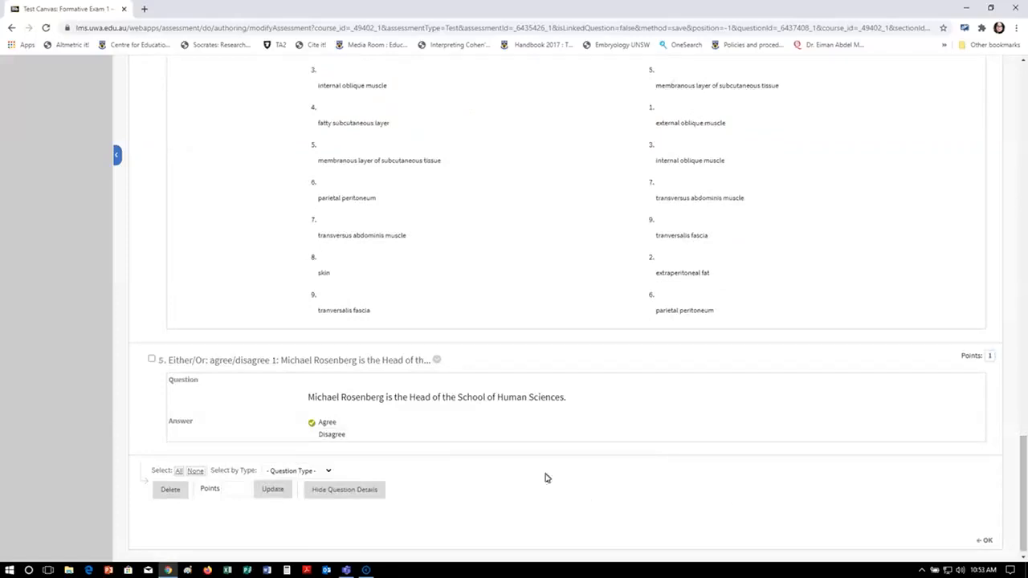
left_click(436, 359)
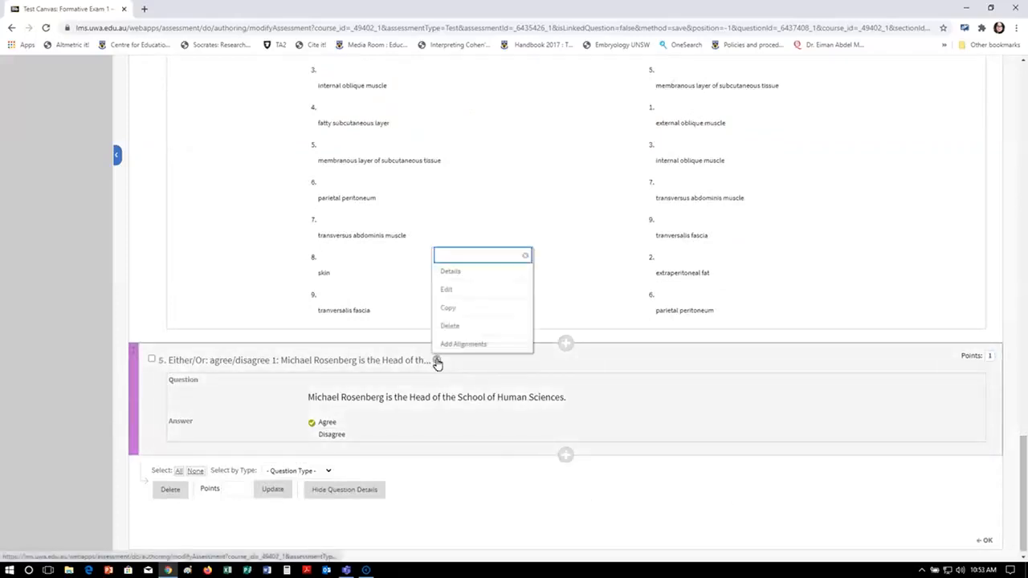
left_click(447, 289)
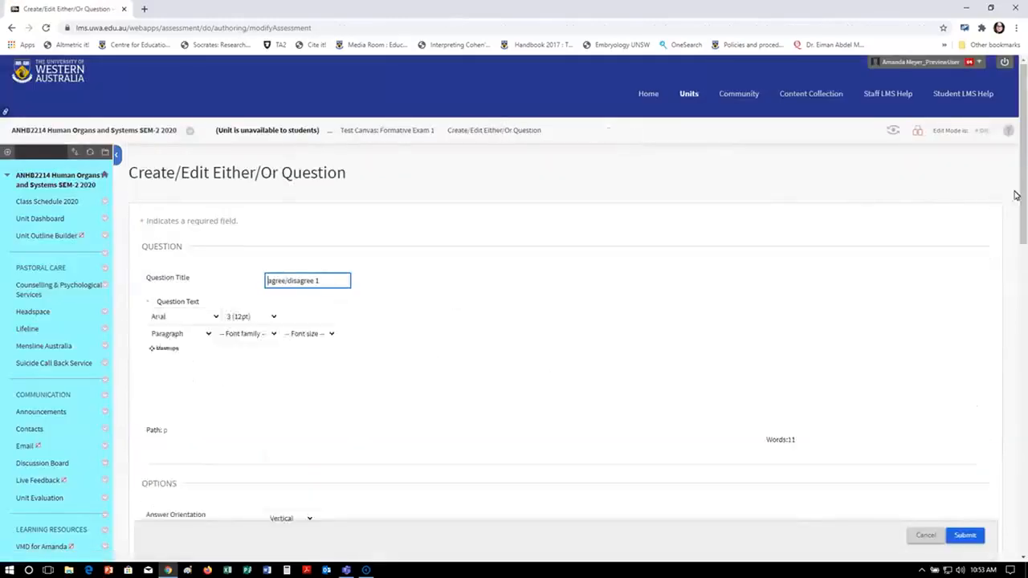
Step: Choose Agree / Disagree as the answer choices of the either/or question
left_click_drag(1024, 187, 1026, 234)
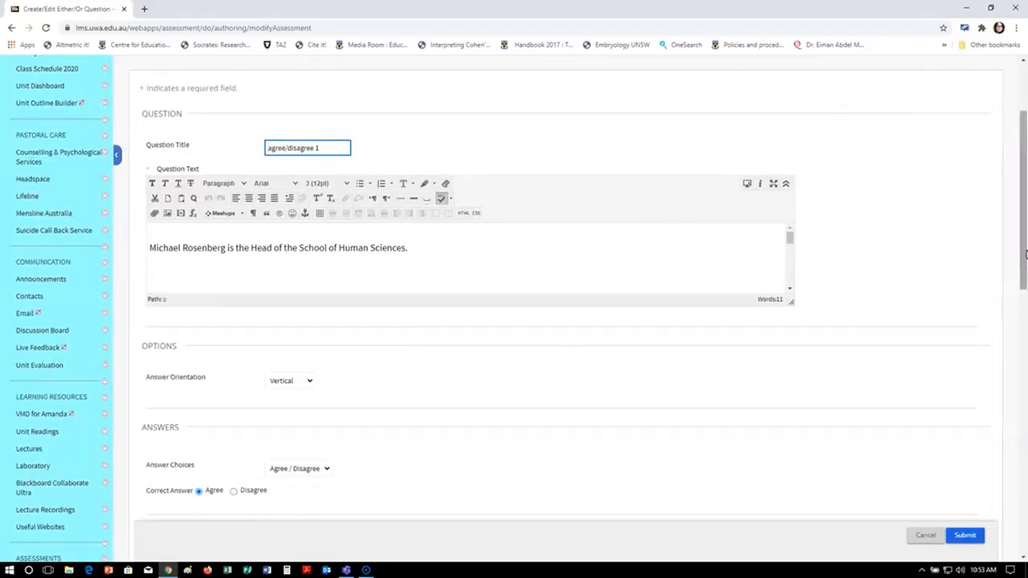
left_click_drag(1025, 255, 1023, 308)
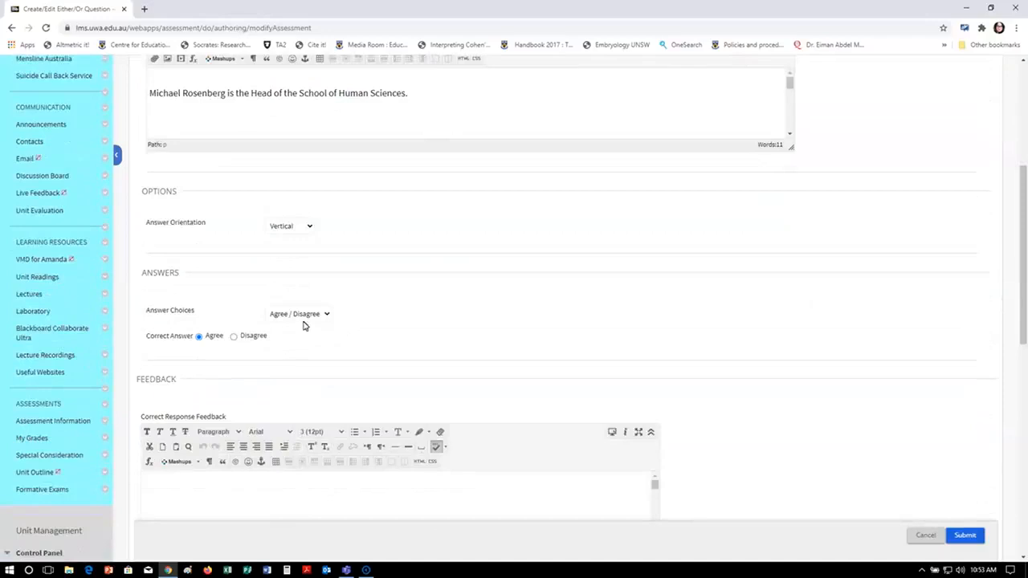
left_click(314, 318)
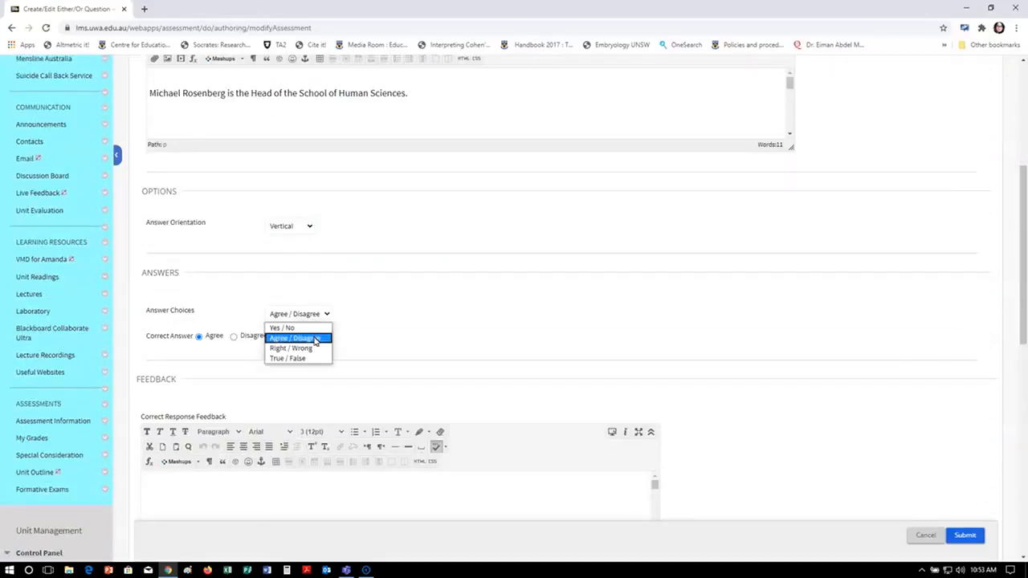
left_click(315, 338)
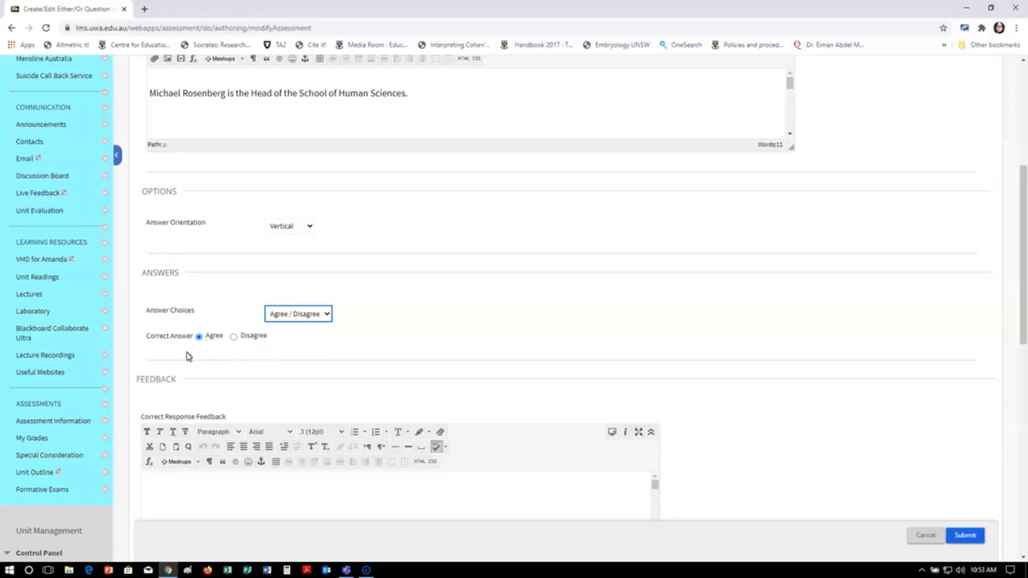
Step: Submit the either/or question and switch the unit to student preview
left_click(967, 536)
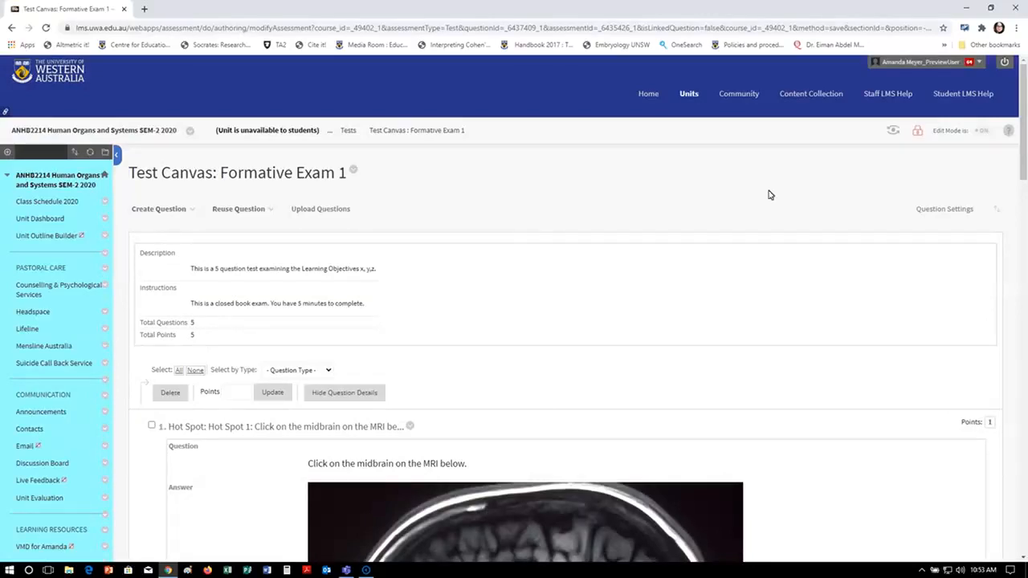
left_click(890, 133)
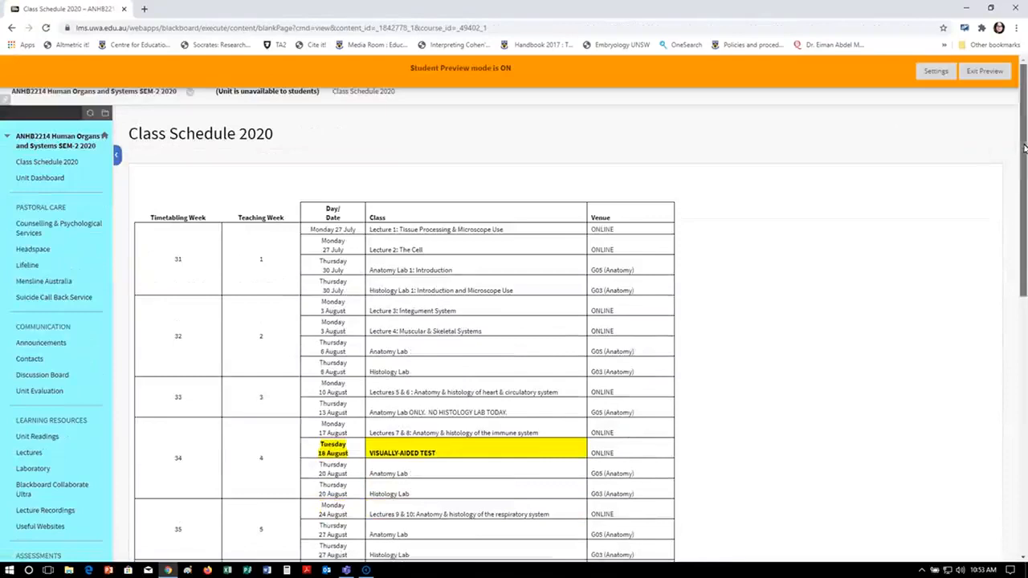
Step: Open Formative Exam 1 from the Formative Exams area and begin the test attempt
scroll(1018, 150, "down", 4)
left_click(49, 278)
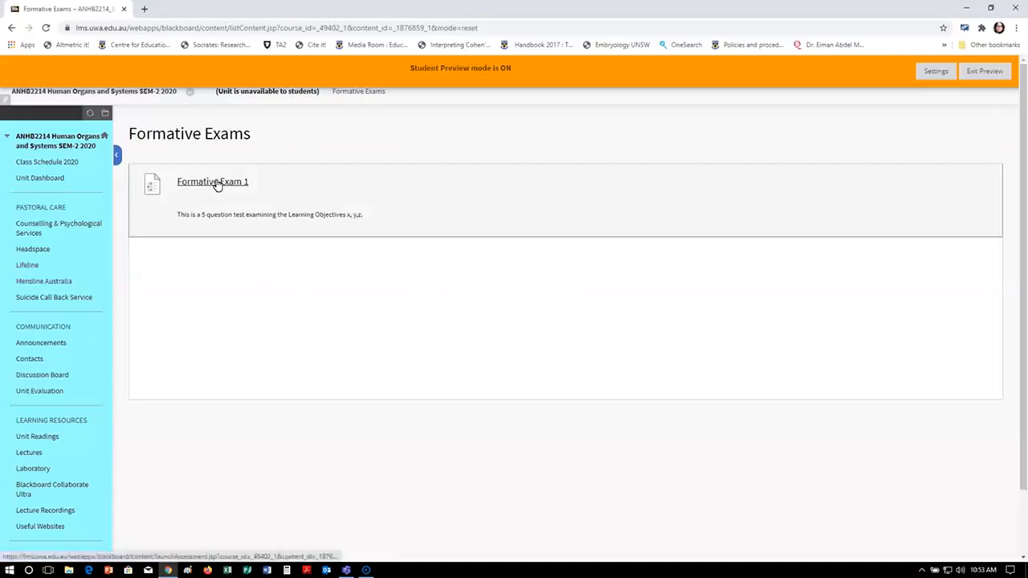
left_click(214, 181)
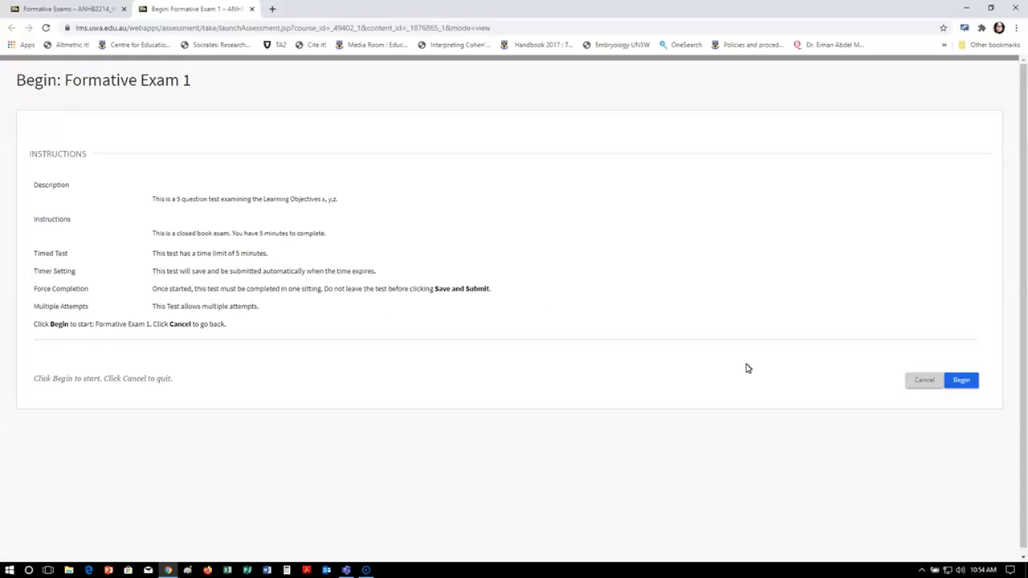
left_click(959, 381)
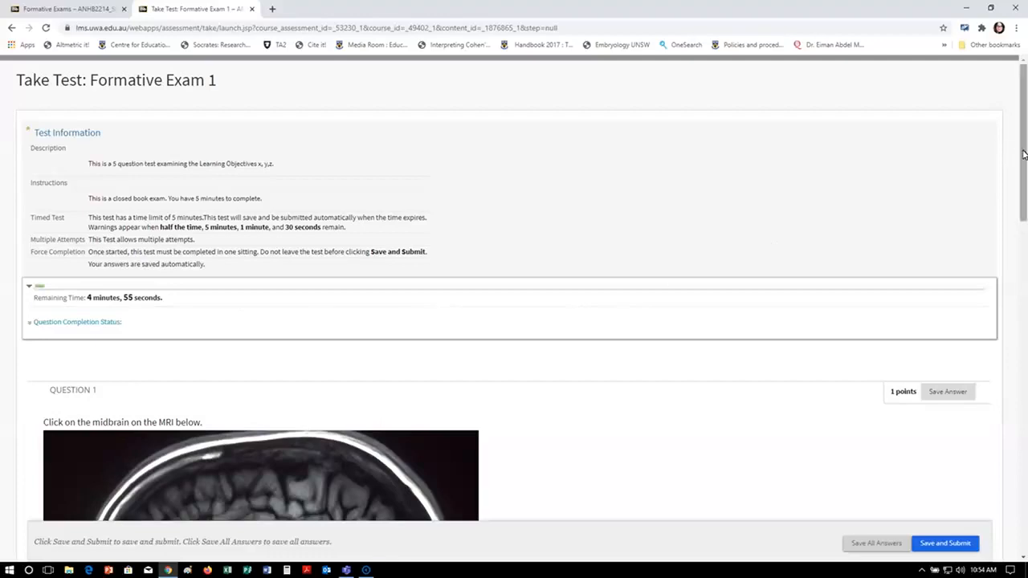
Step: Mark the midbrain on the MRI image as the answer to question 1
left_click_drag(1024, 154, 1022, 240)
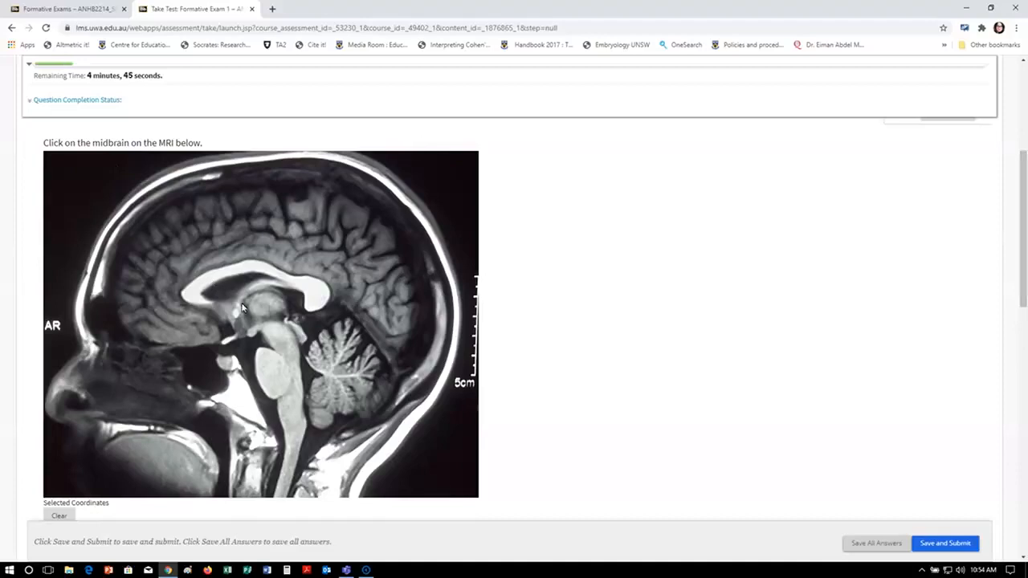
left_click(280, 338)
Step: Fill the three blanks of the question 2 sentence with Chakma, Vice and Western
left_click_drag(1022, 226, 1022, 323)
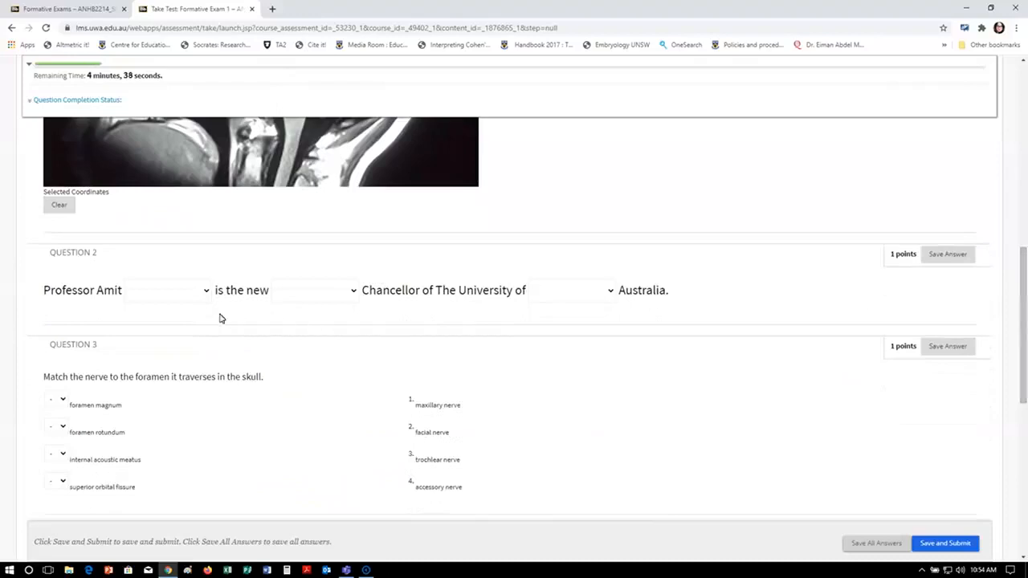
left_click(205, 292)
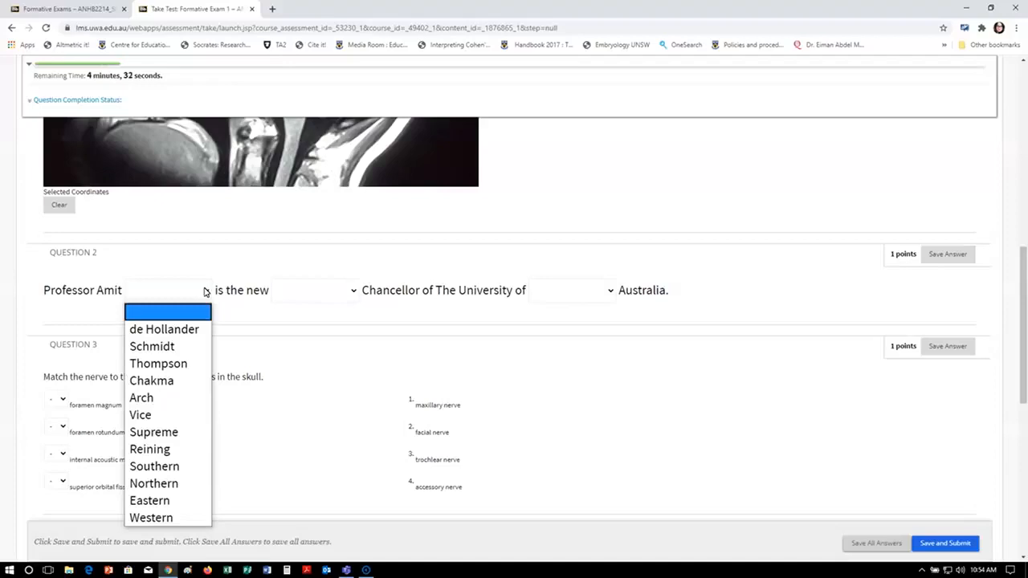
left_click(175, 381)
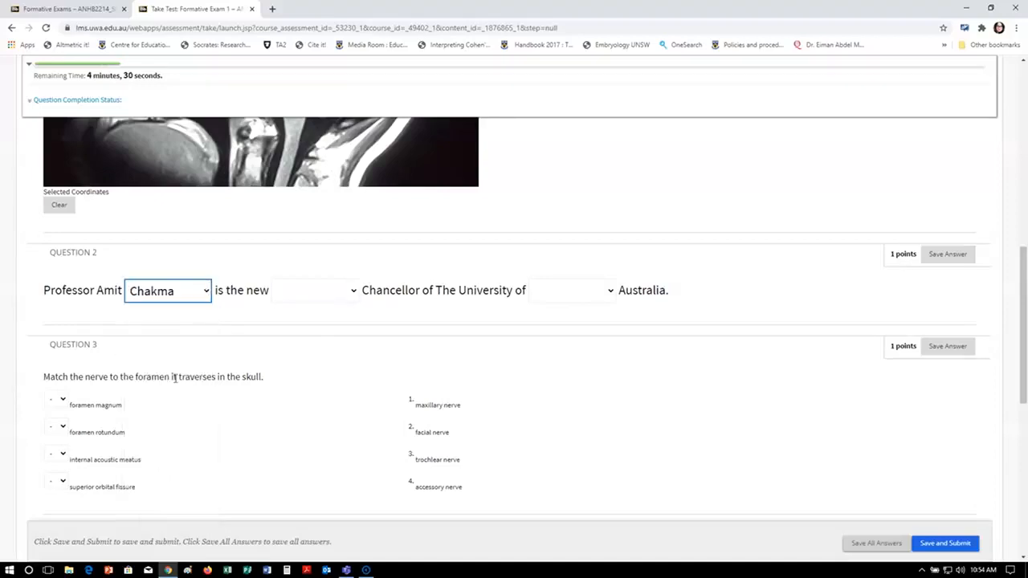
left_click(309, 294)
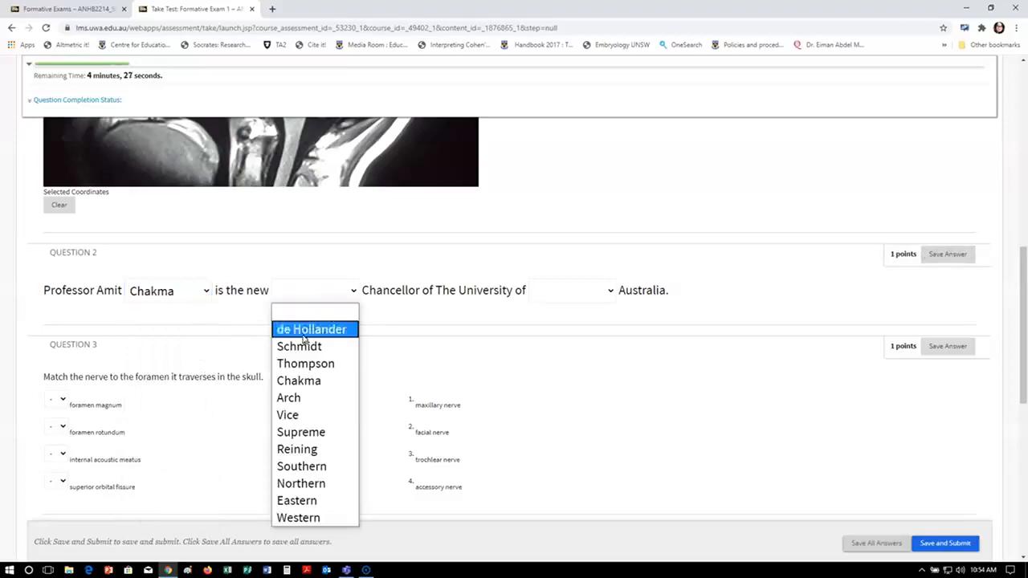
left_click(301, 416)
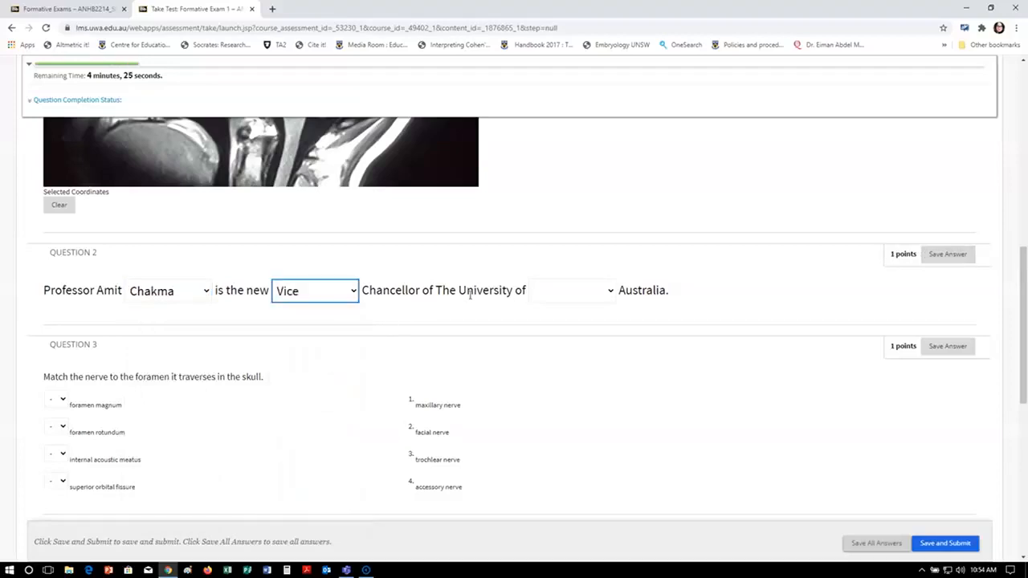
left_click(572, 294)
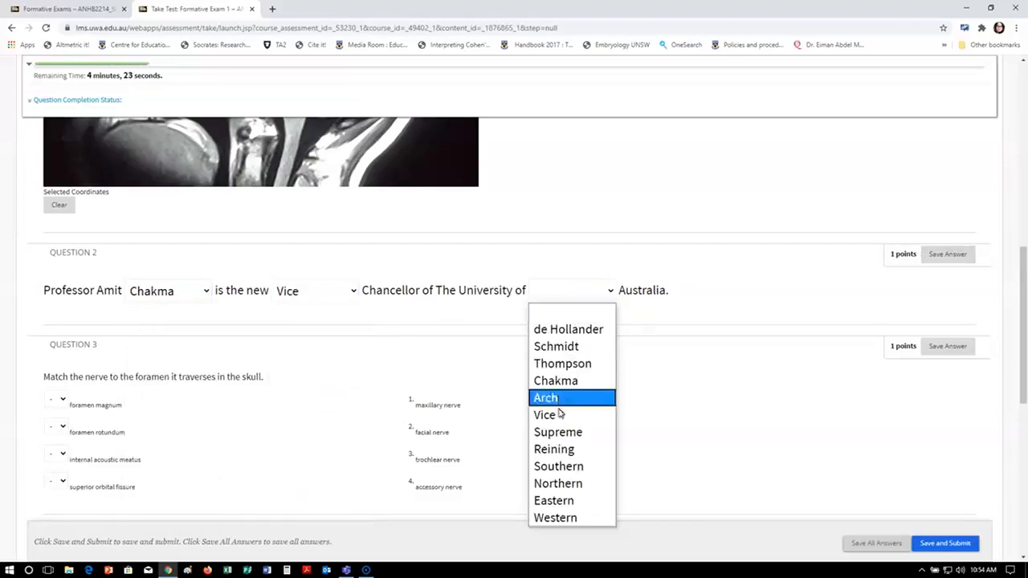
left_click(568, 523)
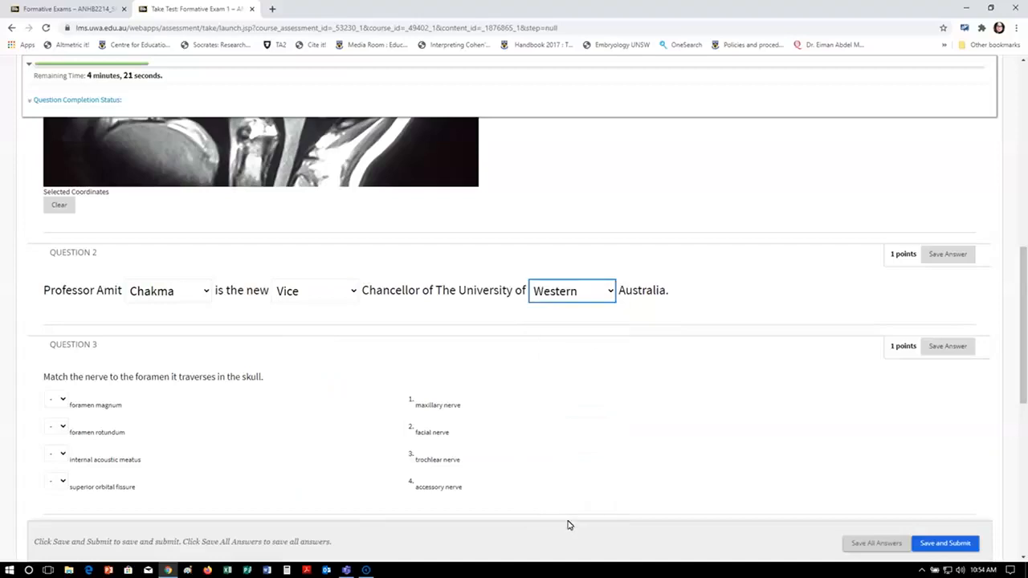
Step: Match question 3's items: foramen magnum to 4, foramen rotundum to 1, internal acoustic meatus to 2, superior orbital fissure to 3
left_click_drag(1024, 313, 1022, 369)
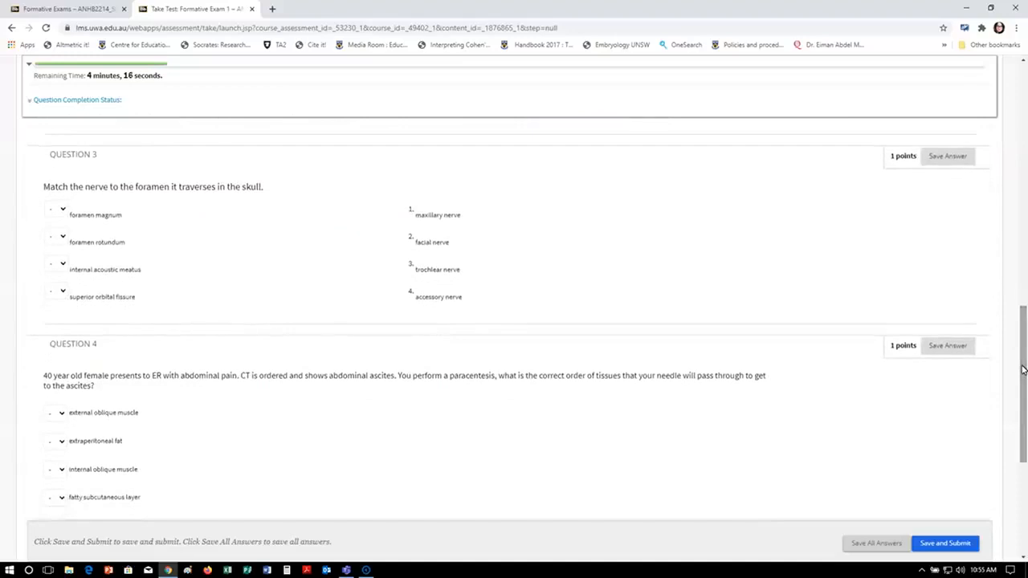
left_click_drag(1023, 369, 1023, 369)
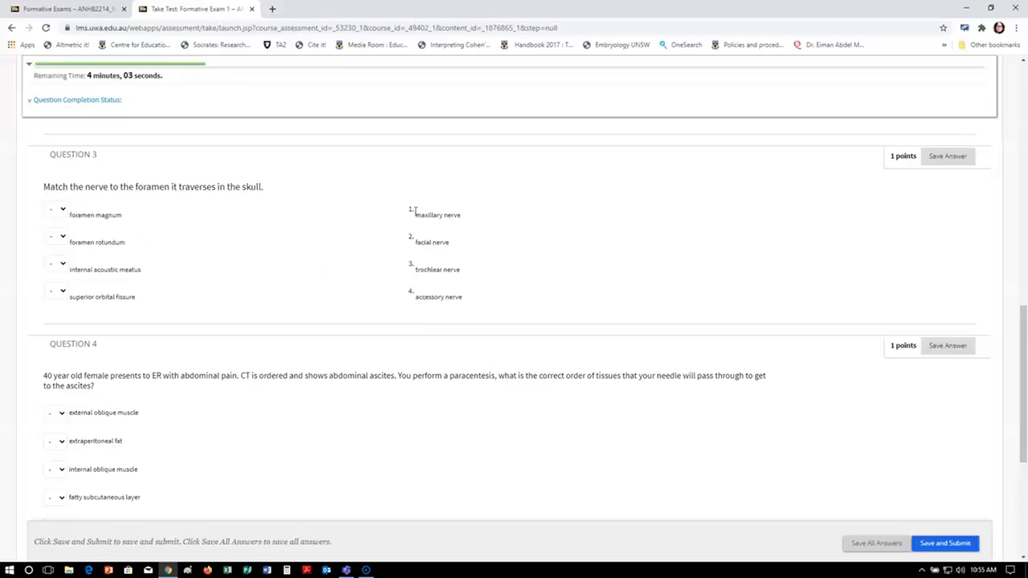
left_click(53, 212)
left_click(52, 263)
left_click(58, 237)
left_click(52, 258)
left_click(55, 266)
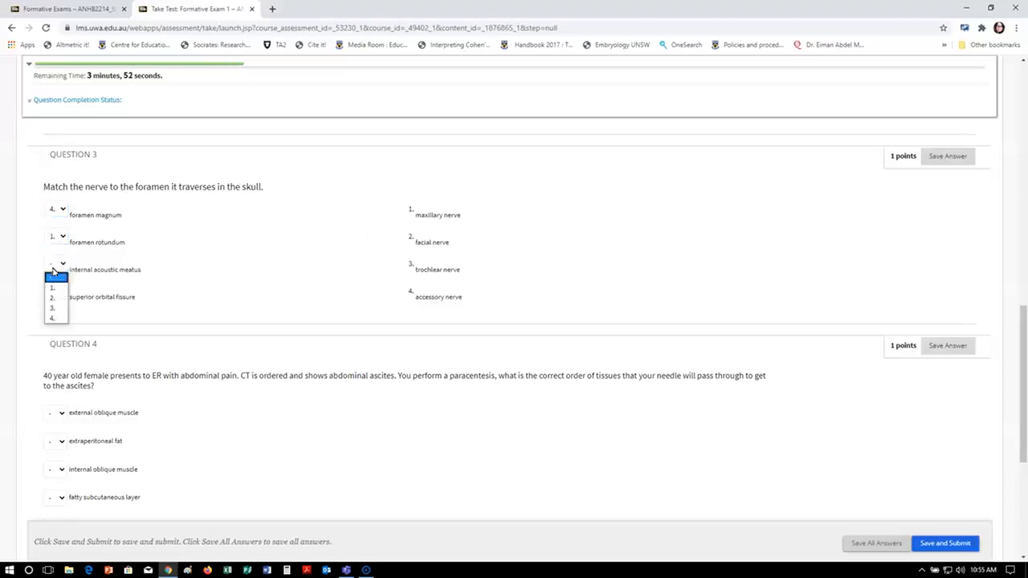
left_click(52, 298)
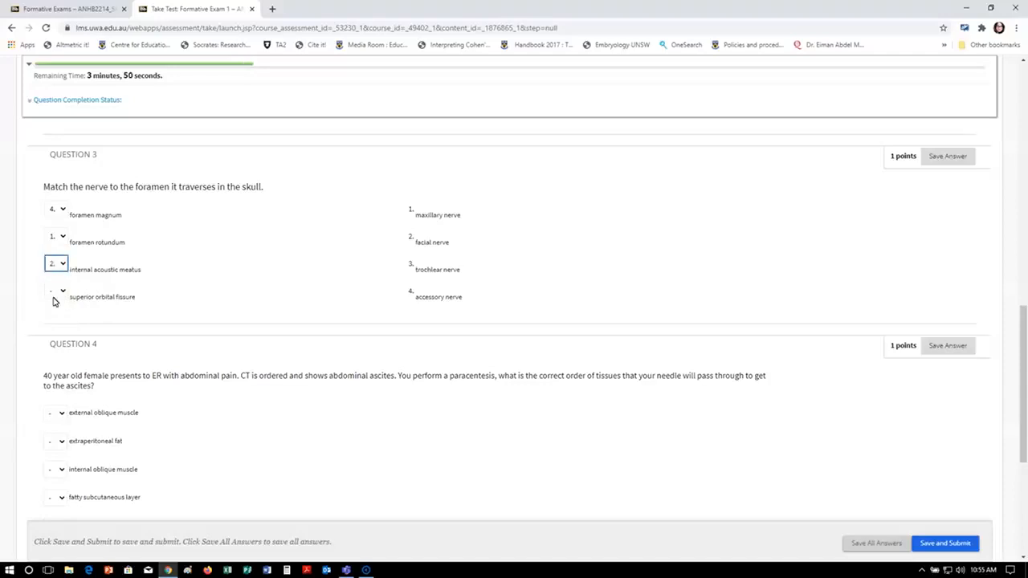
left_click(54, 295)
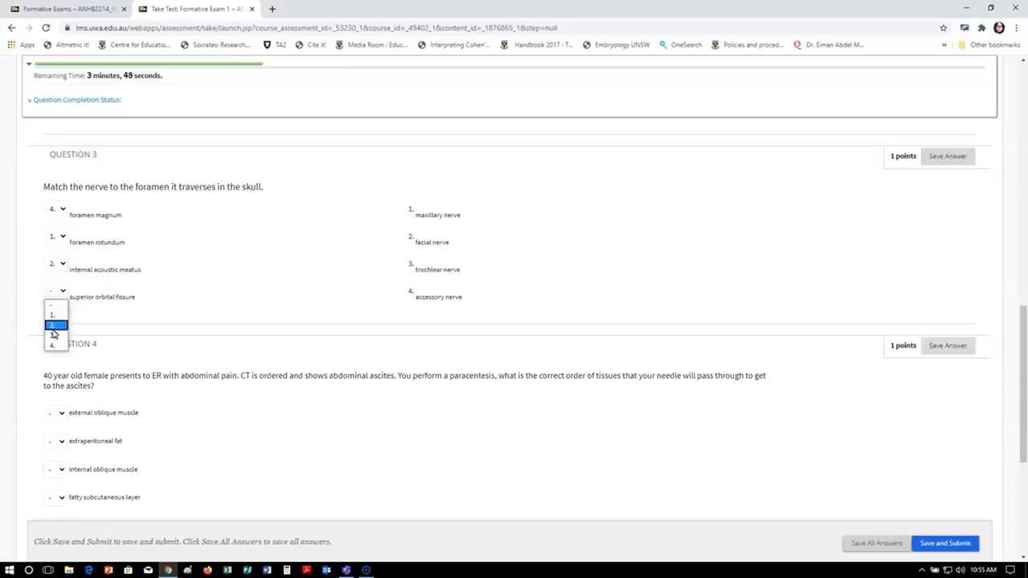
left_click(53, 325)
left_click(53, 291)
left_click(55, 336)
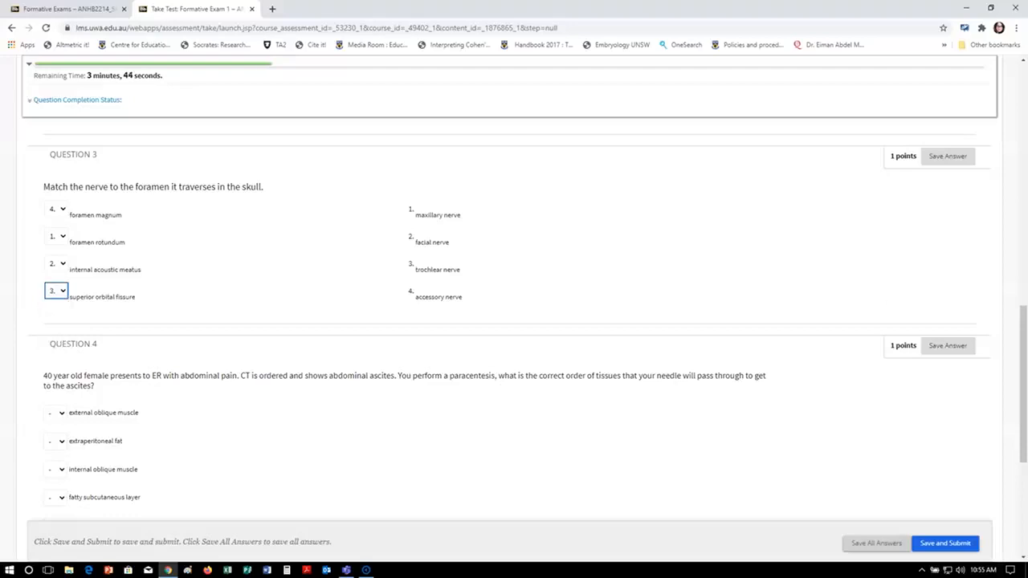
Step: Order question 4's first tissues: skin 1, fatty subcutaneous layer 2, membranous layer of subcutaneous tissue 3, external oblique muscle 4
left_click_drag(1023, 335, 1023, 399)
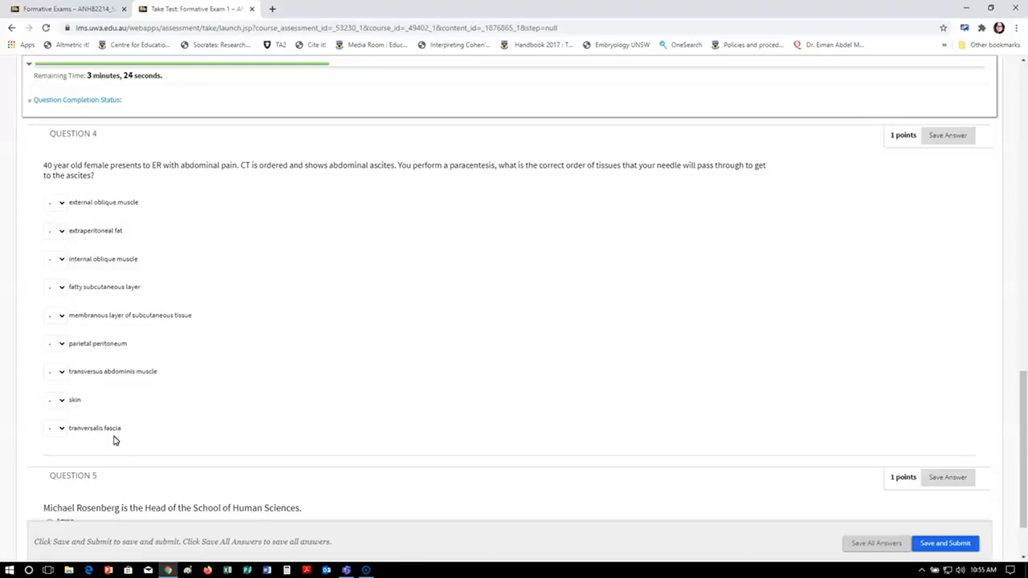
left_click(50, 400)
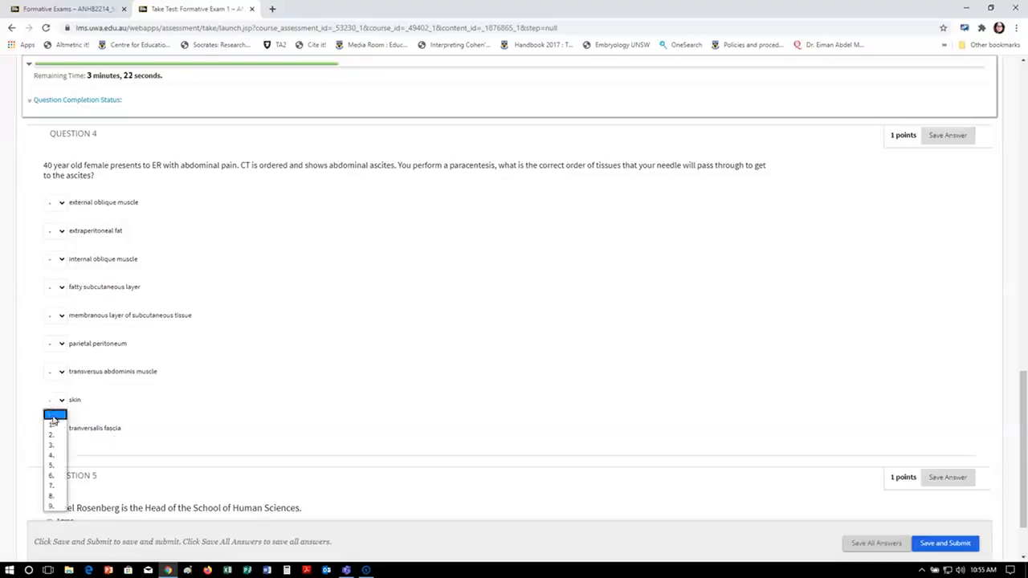
left_click(53, 423)
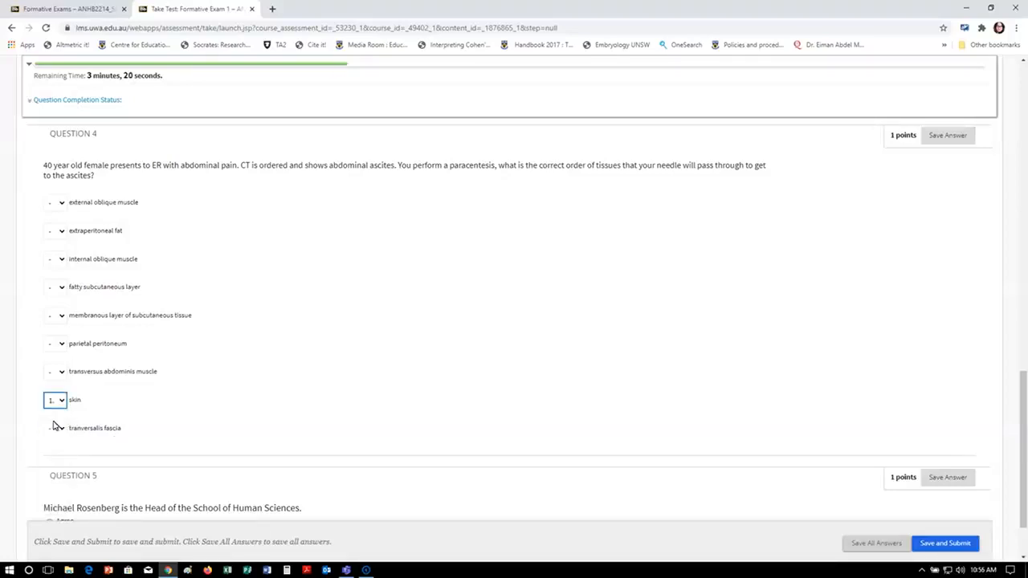
left_click(58, 289)
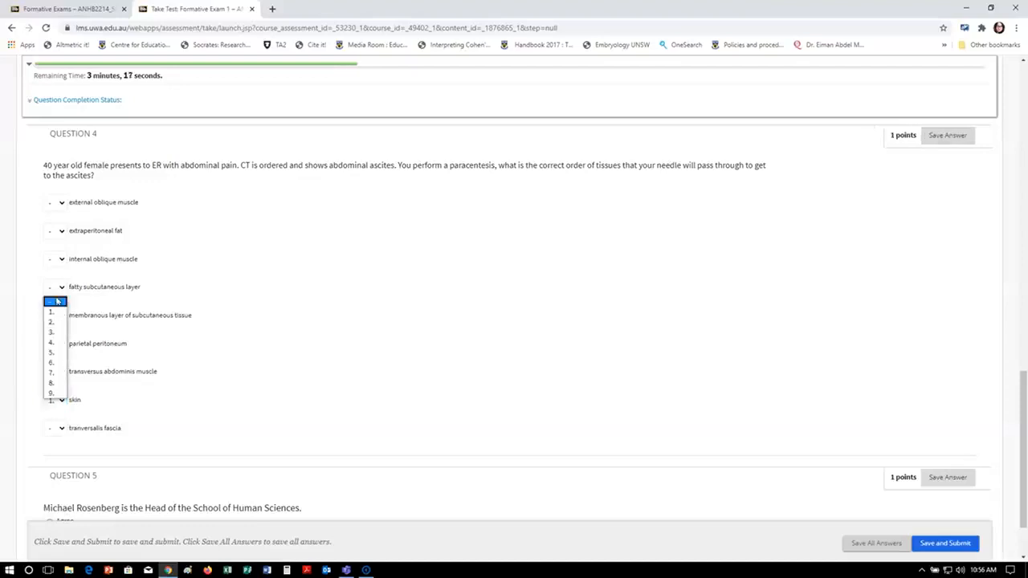
left_click(53, 322)
left_click(57, 316)
left_click(53, 361)
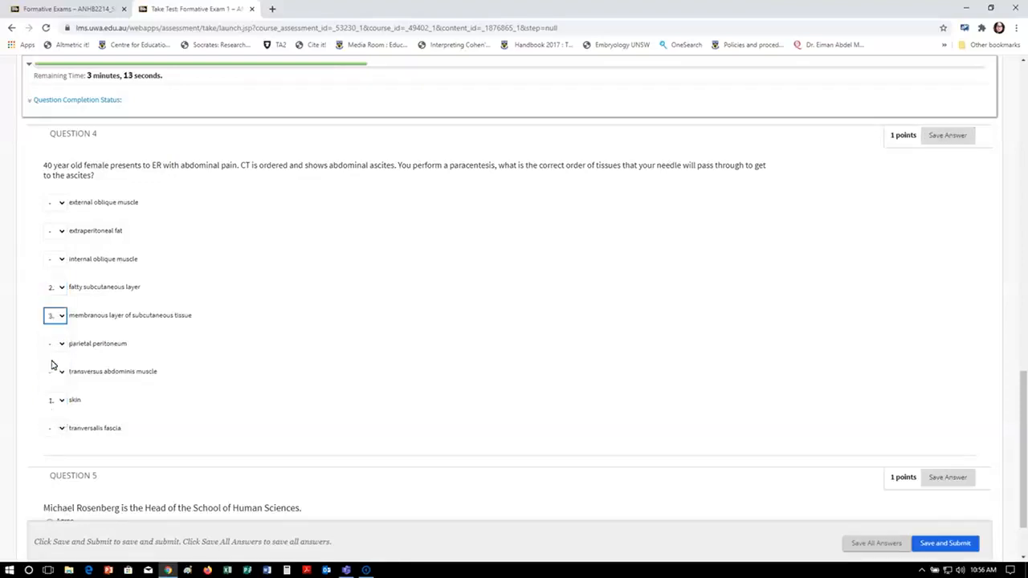
left_click(53, 208)
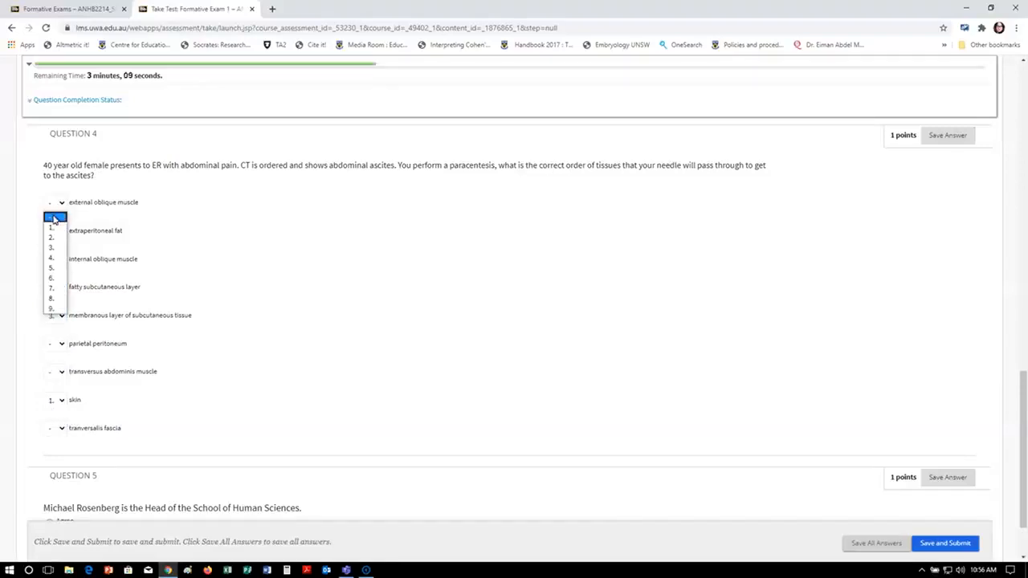
left_click(53, 258)
left_click(54, 205)
left_click(55, 260)
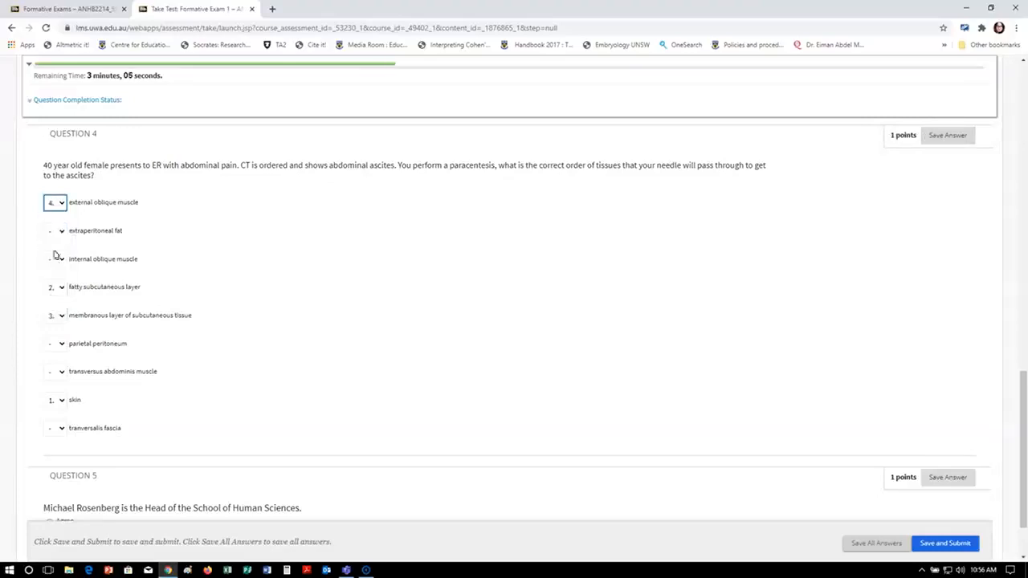
Step: Order question 4's remaining tissues: internal oblique muscle 5, transversus abdominis muscle 6, tranversalis fascia 7, extraperitoneal fat 8, parietal peritoneum 9
left_click(54, 259)
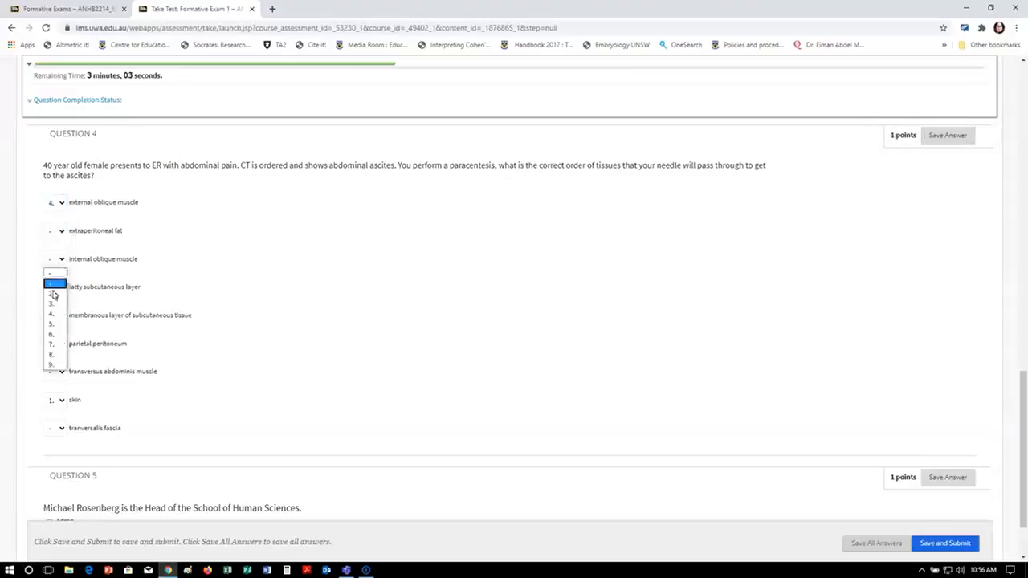
left_click(54, 325)
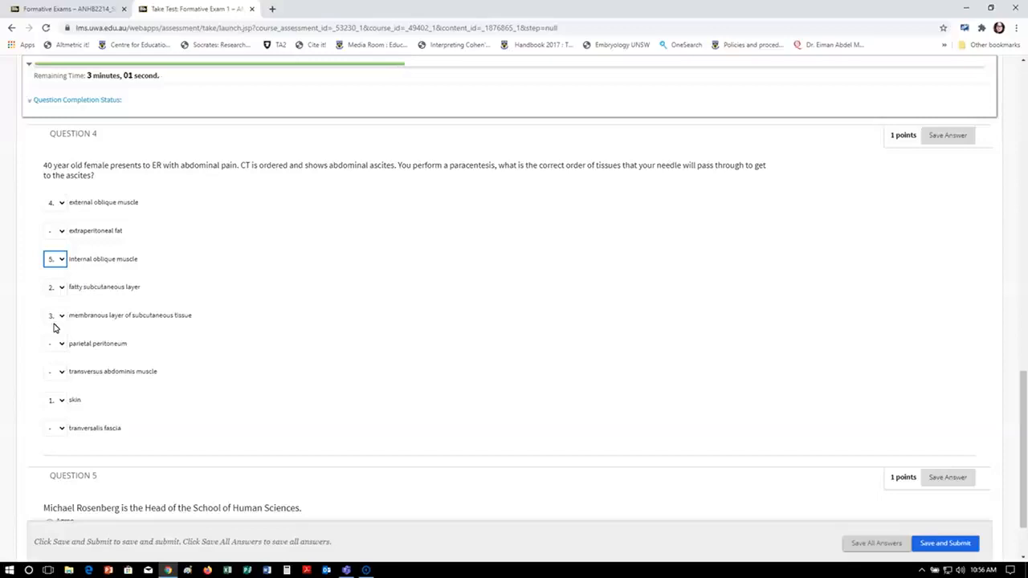
left_click(57, 373)
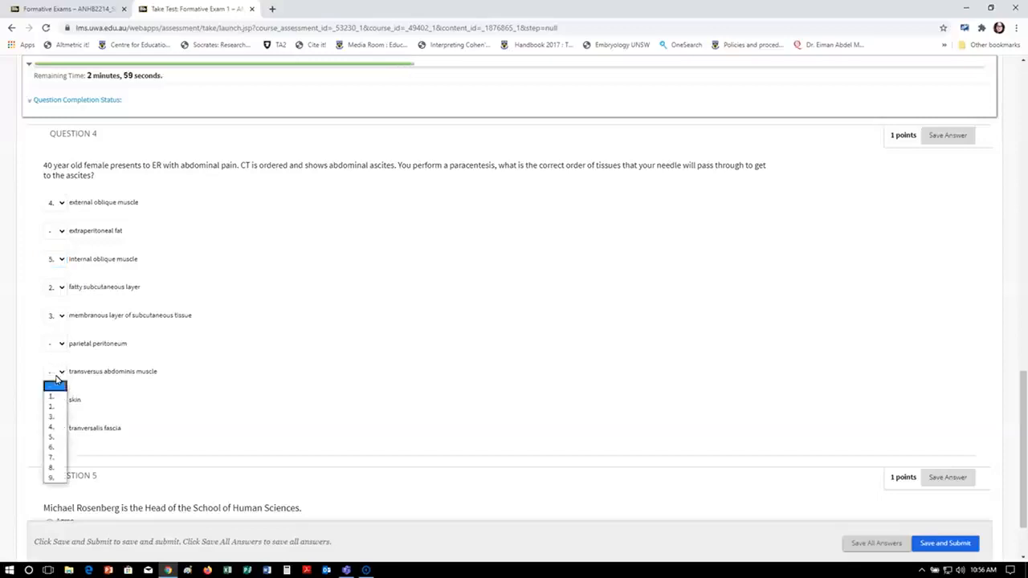
left_click(58, 448)
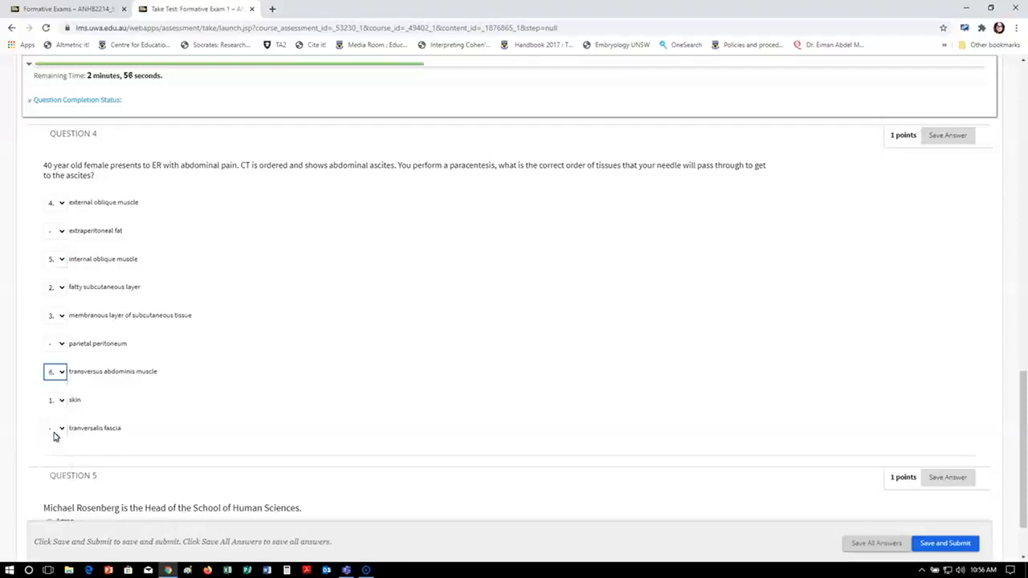
left_click(54, 432)
left_click(52, 512)
left_click(58, 233)
left_click(52, 327)
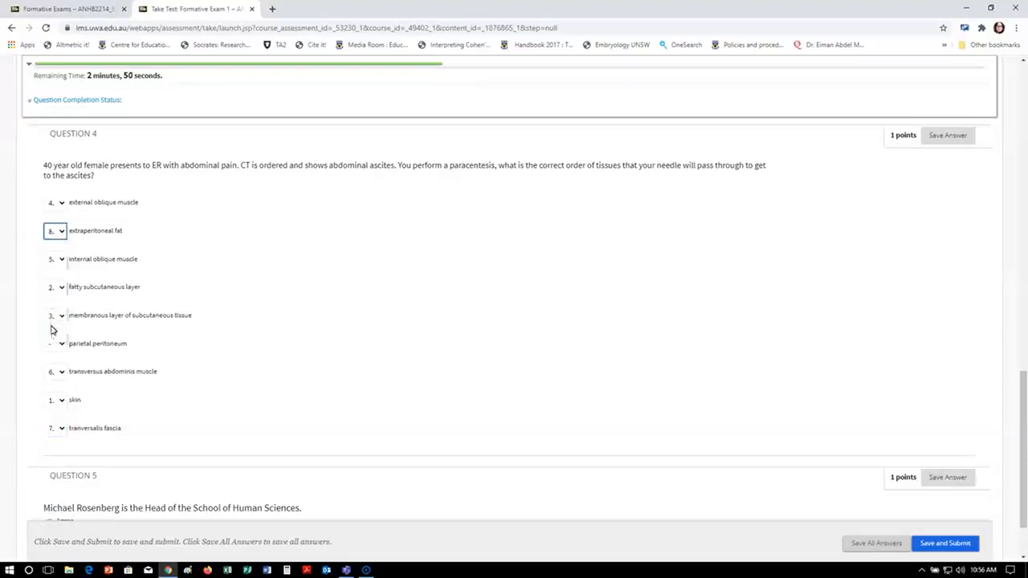
left_click(53, 345)
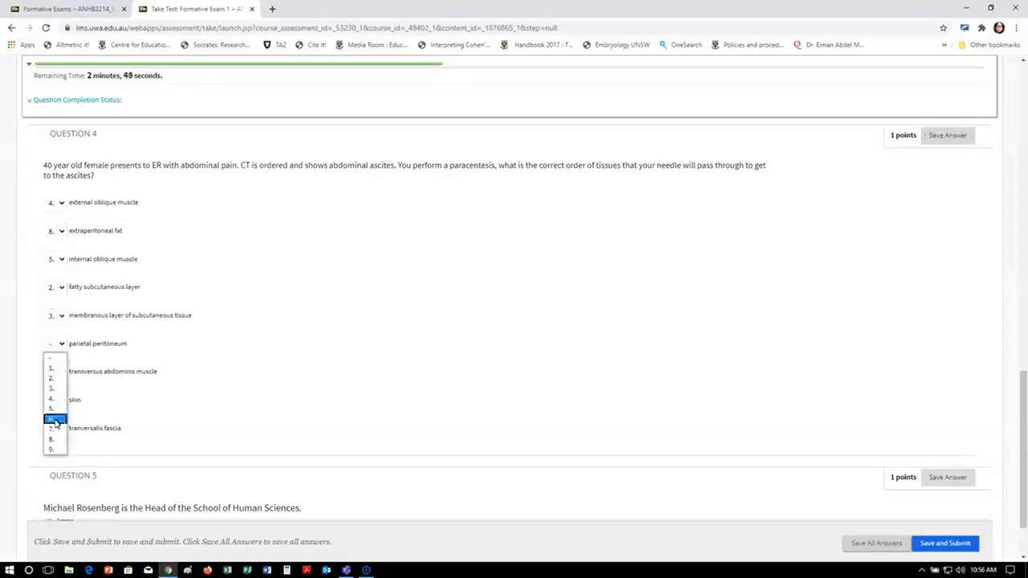
left_click(54, 449)
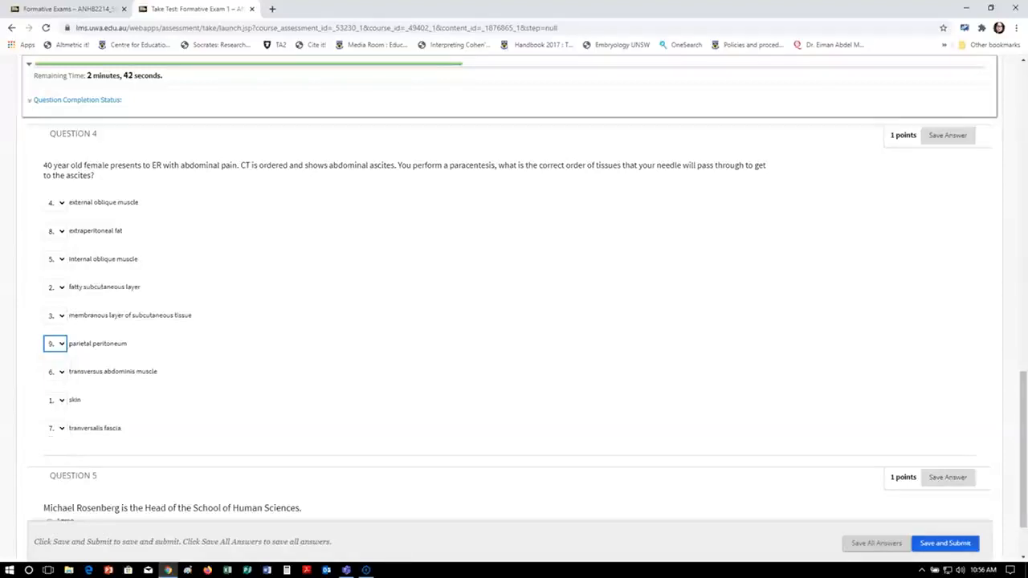
Step: Answer question 5 with Agree and submit the completed test for review of its results
scroll(1025, 441, "down", 1)
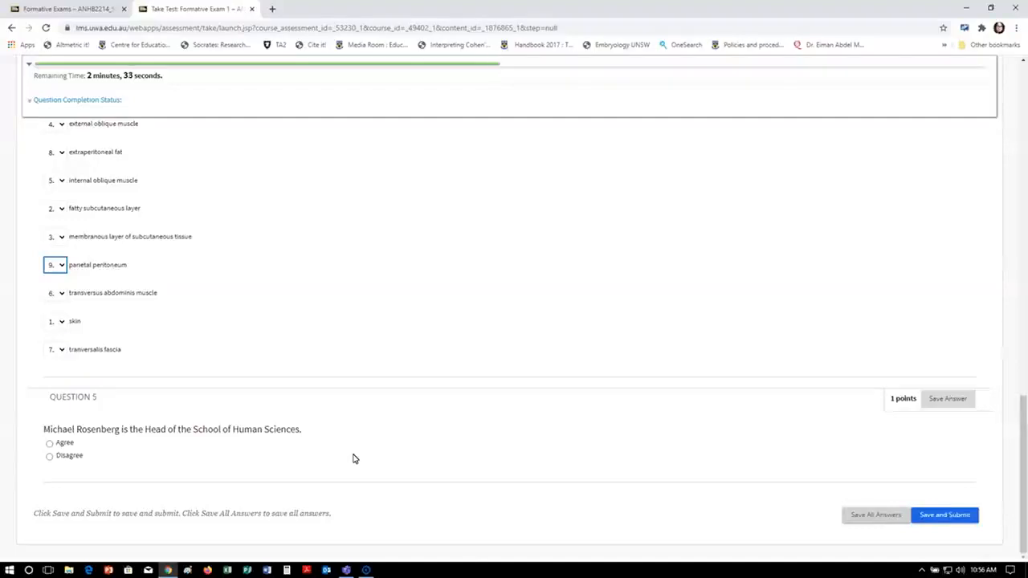
left_click(50, 444)
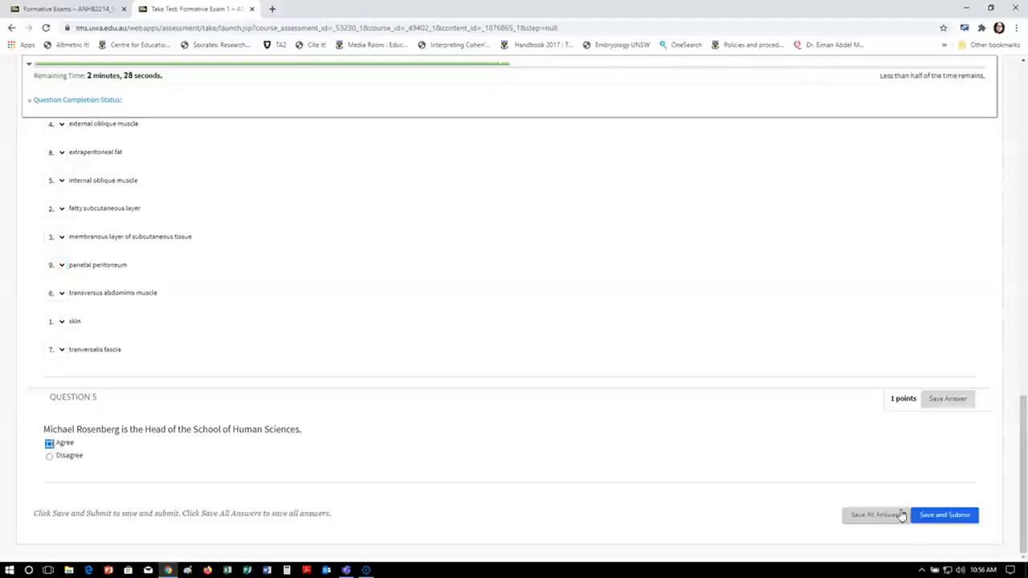
left_click(931, 520)
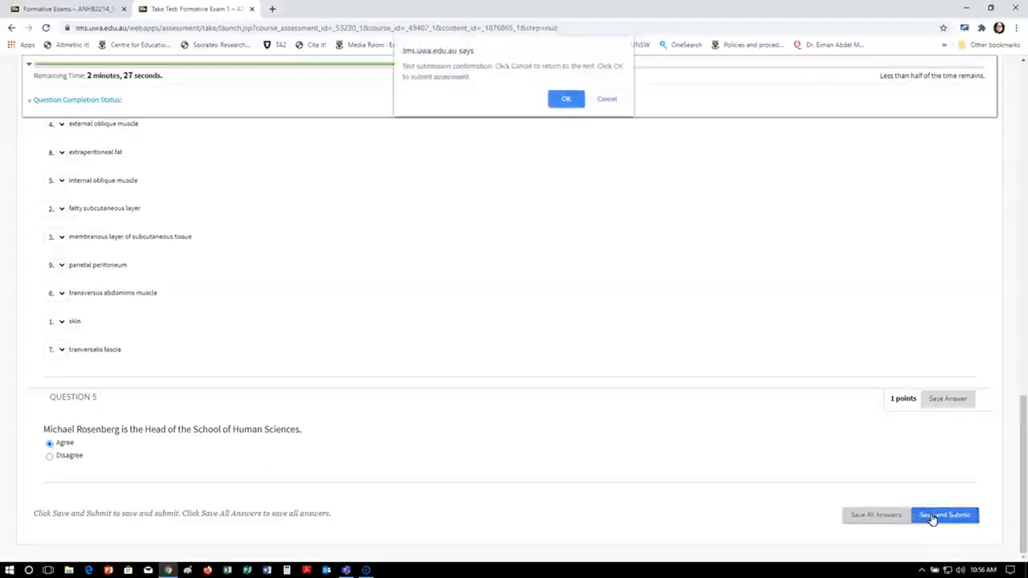
left_click(566, 100)
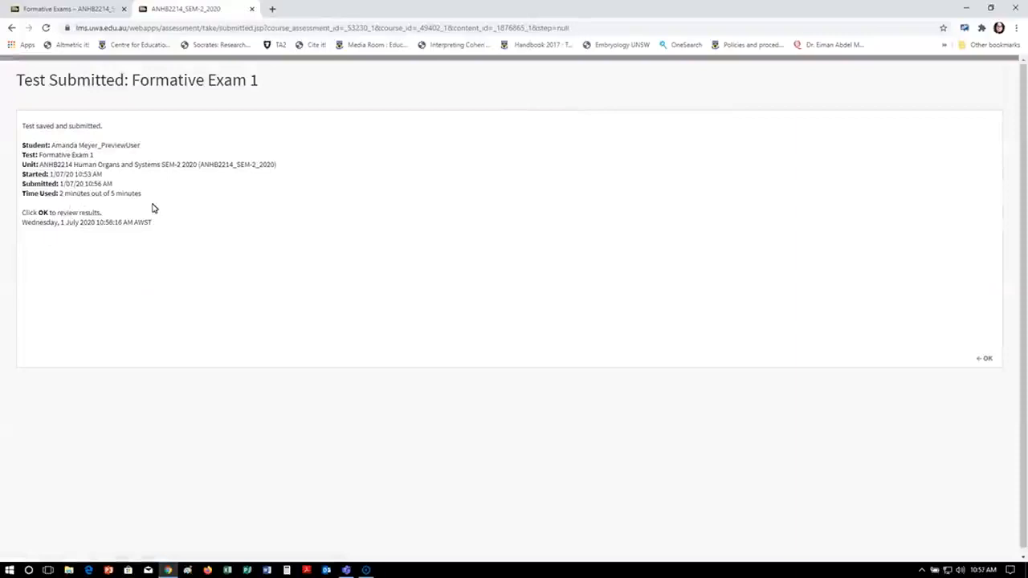
left_click(986, 361)
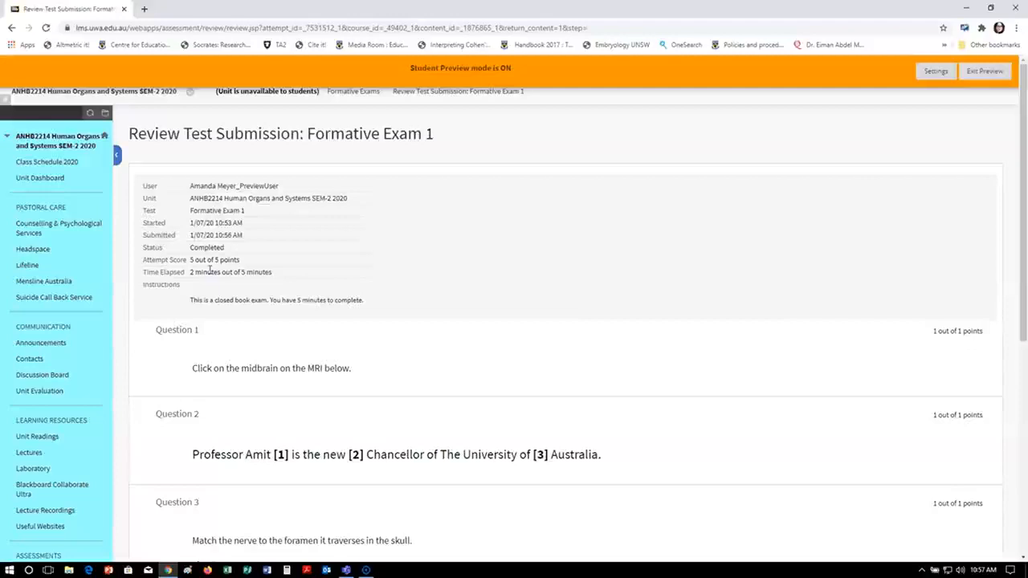
left_click(366, 570)
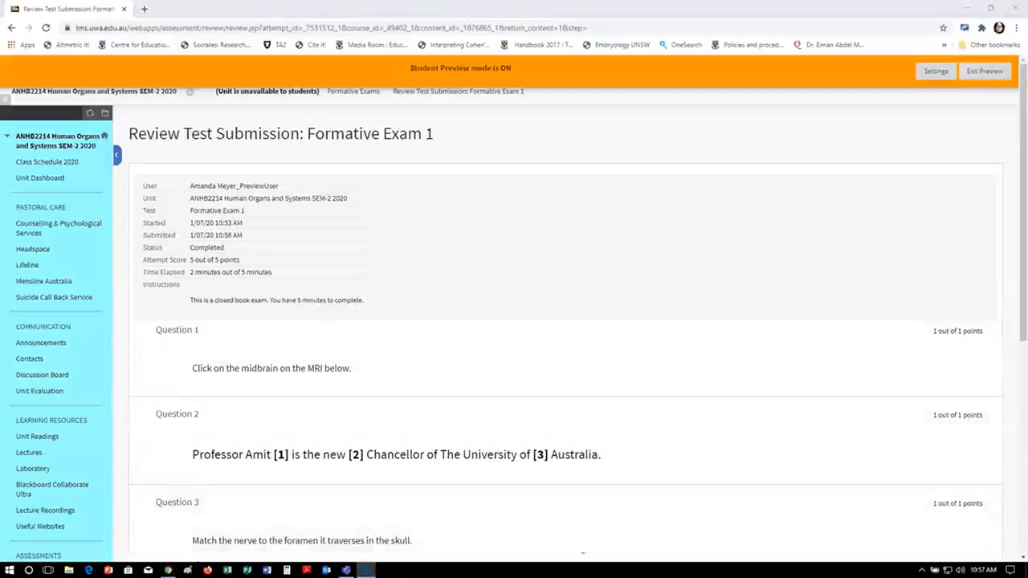